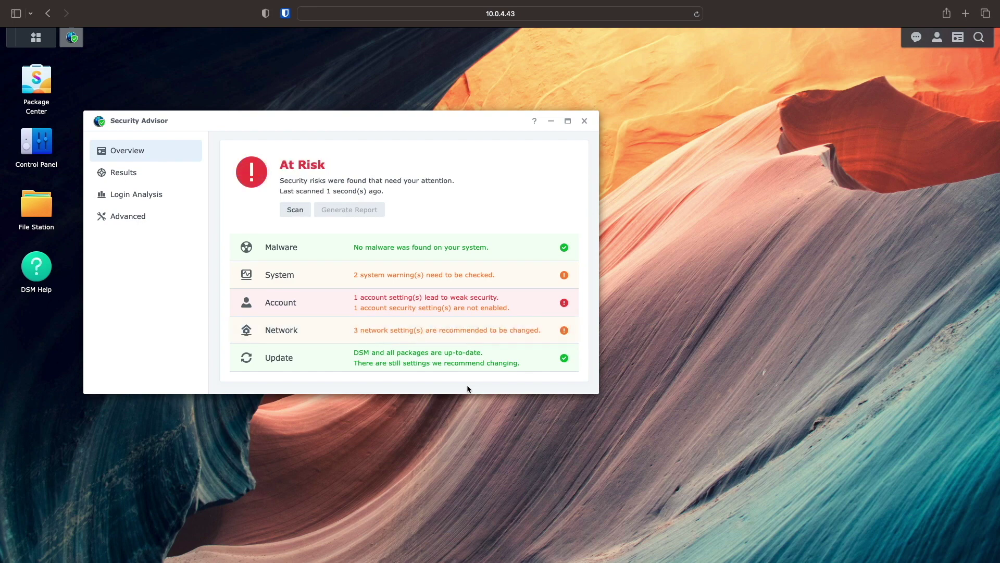
Open the Results list and view details of the high-severity admin account finding
left_click(178, 178)
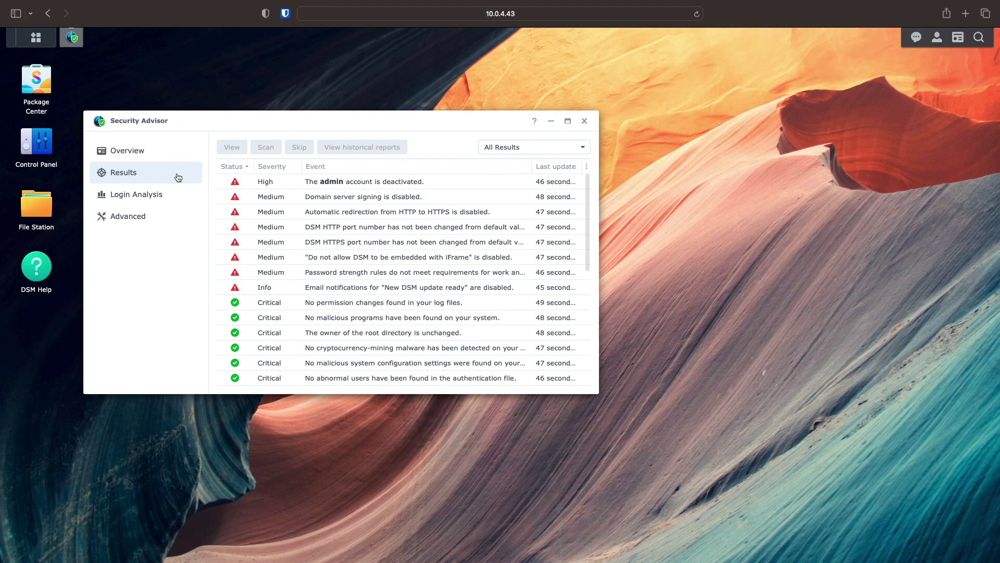
left_click(264, 185)
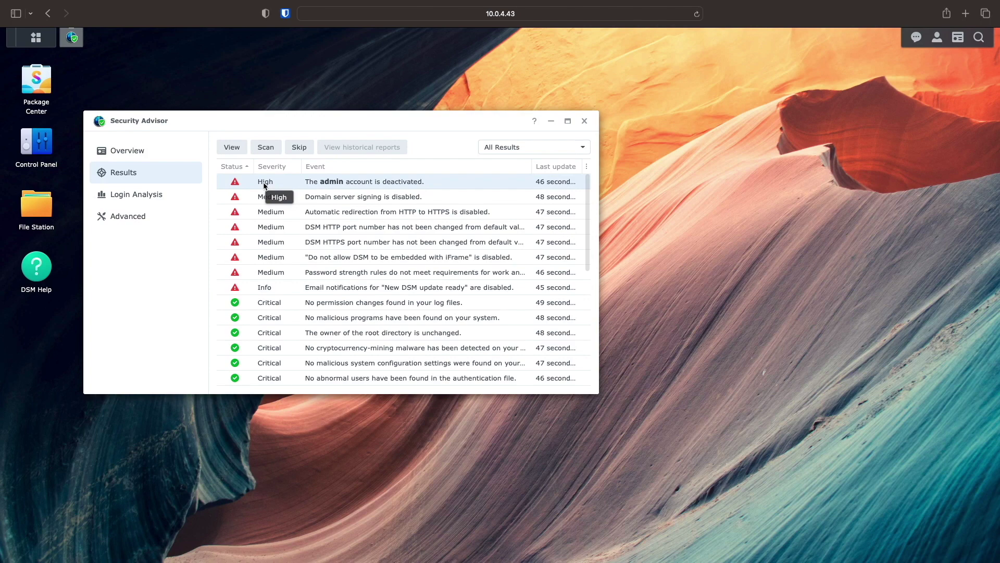
left_click(233, 148)
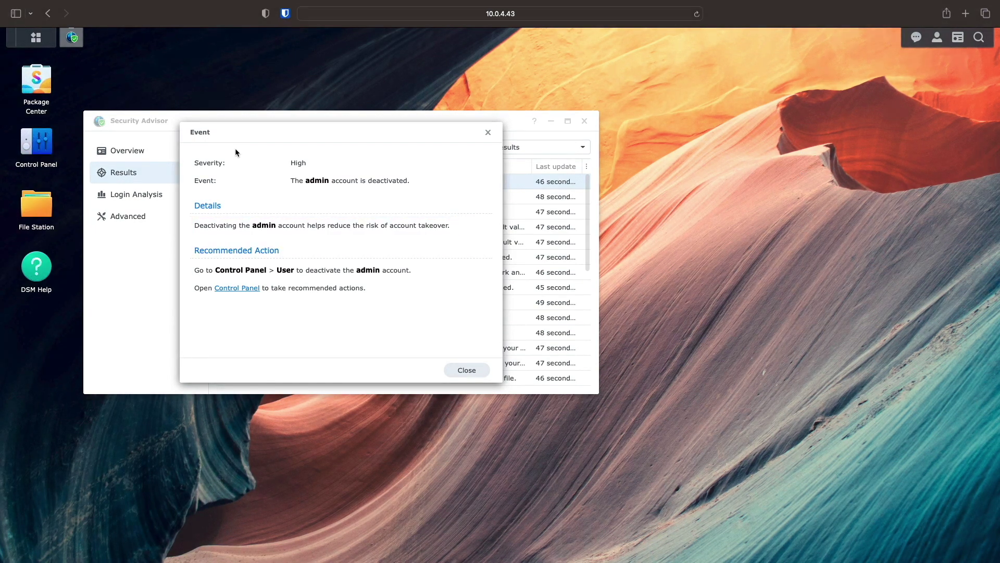
Deactivate the admin user account in Control Panel and save
left_click(244, 288)
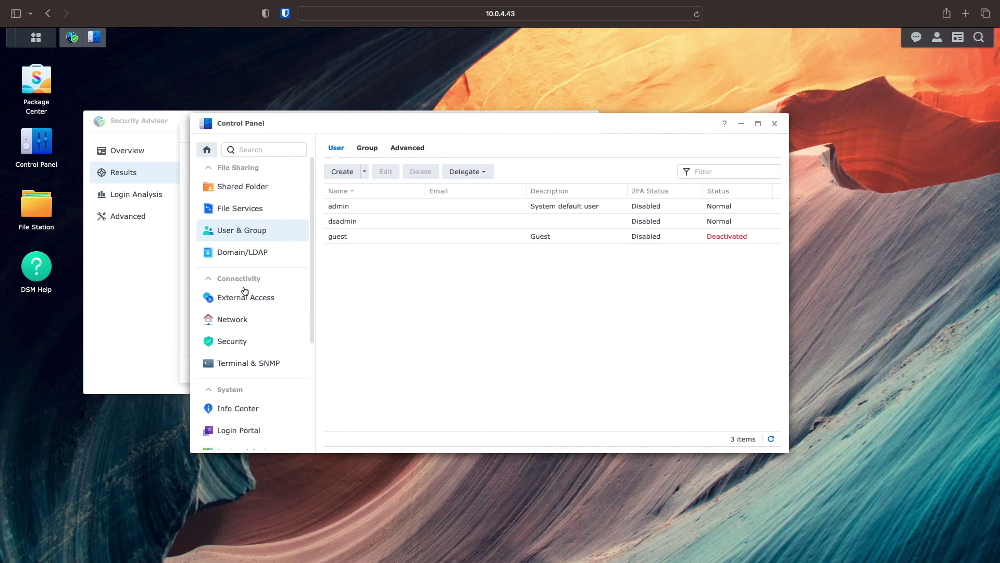
left_click(351, 208)
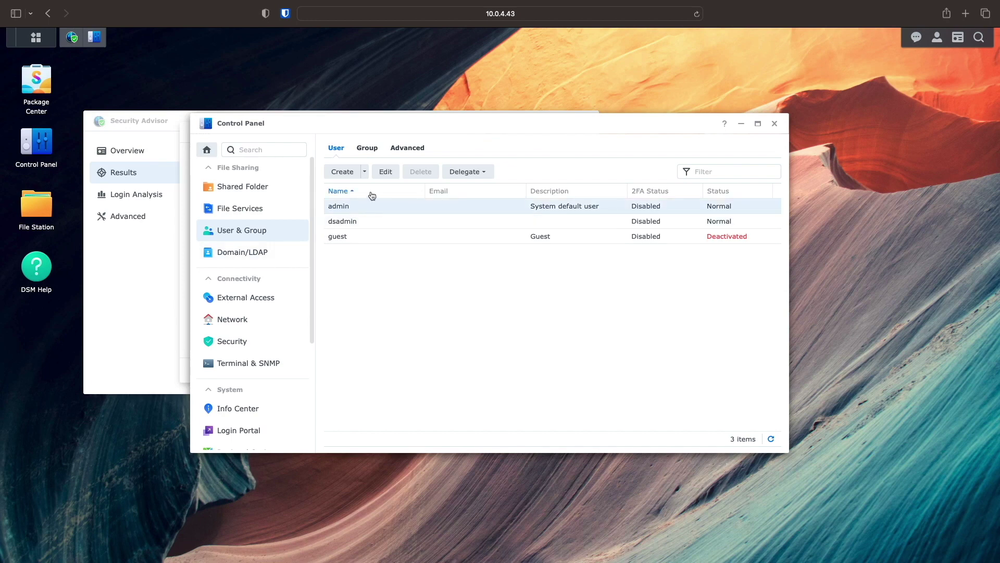
left_click(380, 173)
left_click(272, 277)
left_click(712, 425)
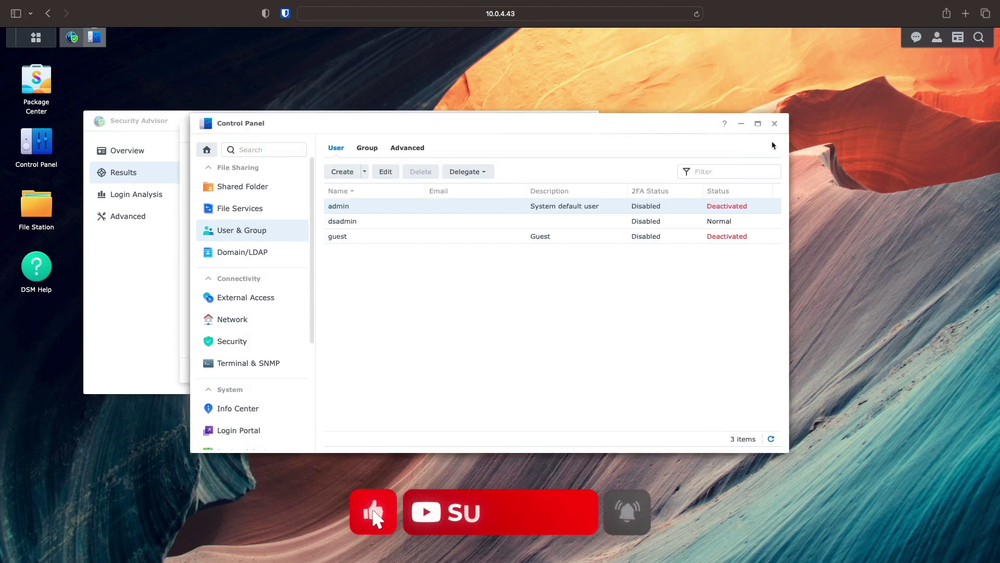
Close Control Panel and the event details, then select the domain server signing finding
left_click(774, 123)
left_click(491, 135)
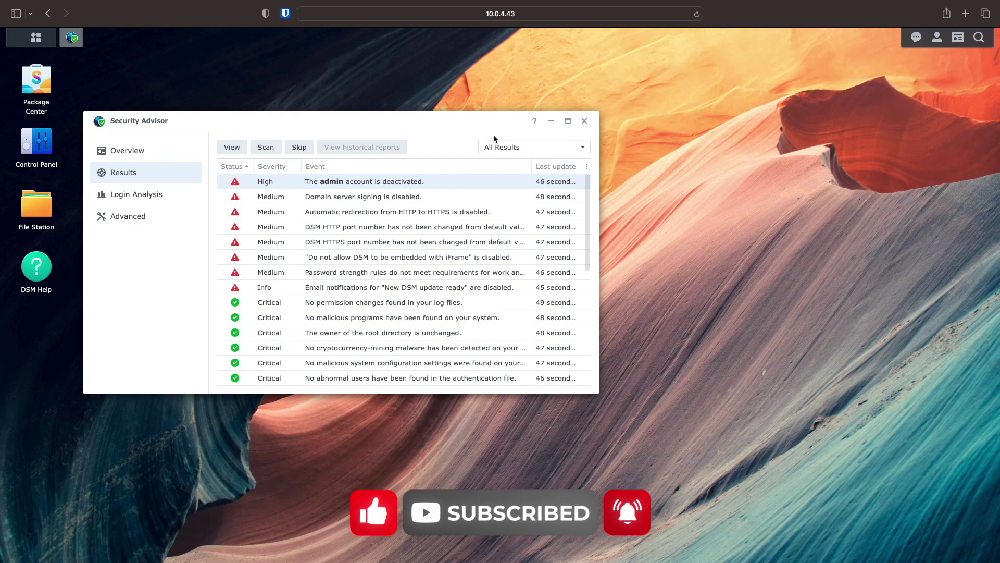
left_click(458, 197)
Set SMB Advanced Settings server signing to Client defined, save, and close the windows
left_click(239, 150)
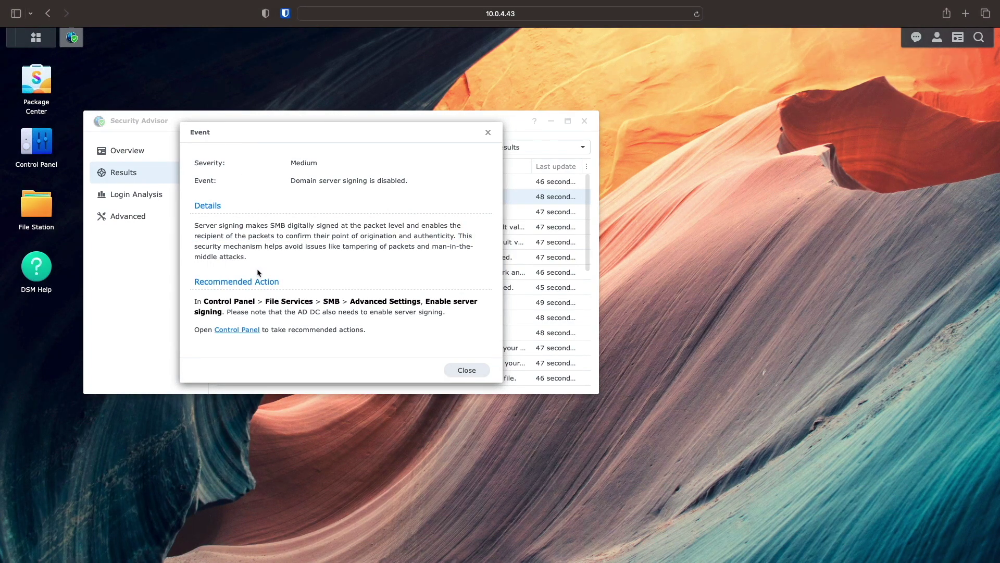
left_click(236, 330)
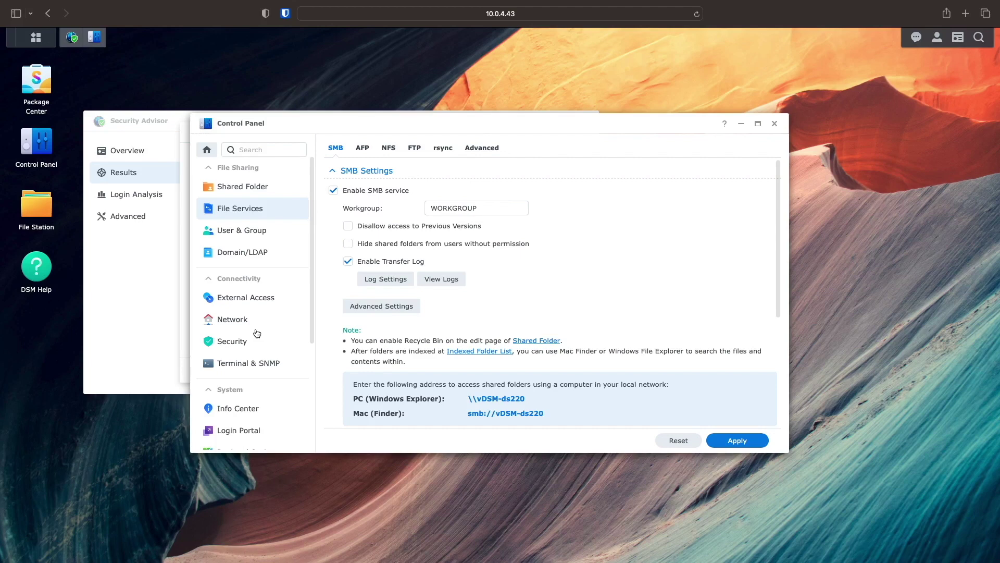
left_click(349, 306)
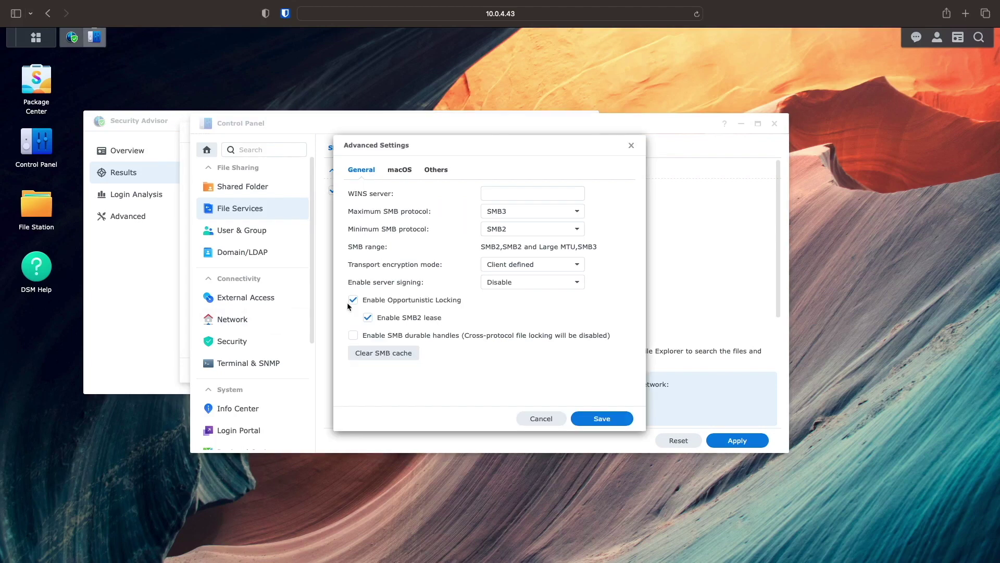
left_click(487, 284)
left_click(492, 318)
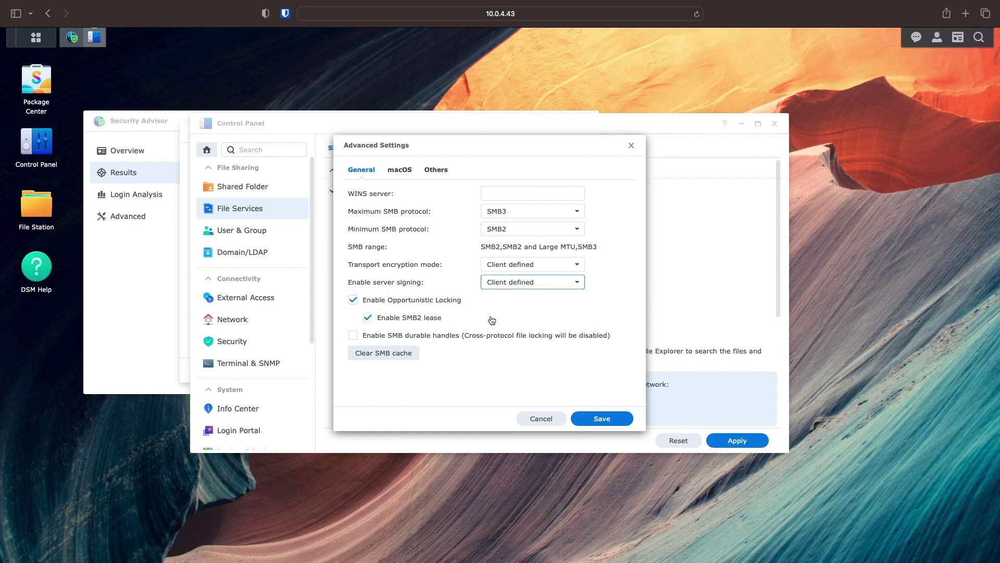
left_click(586, 419)
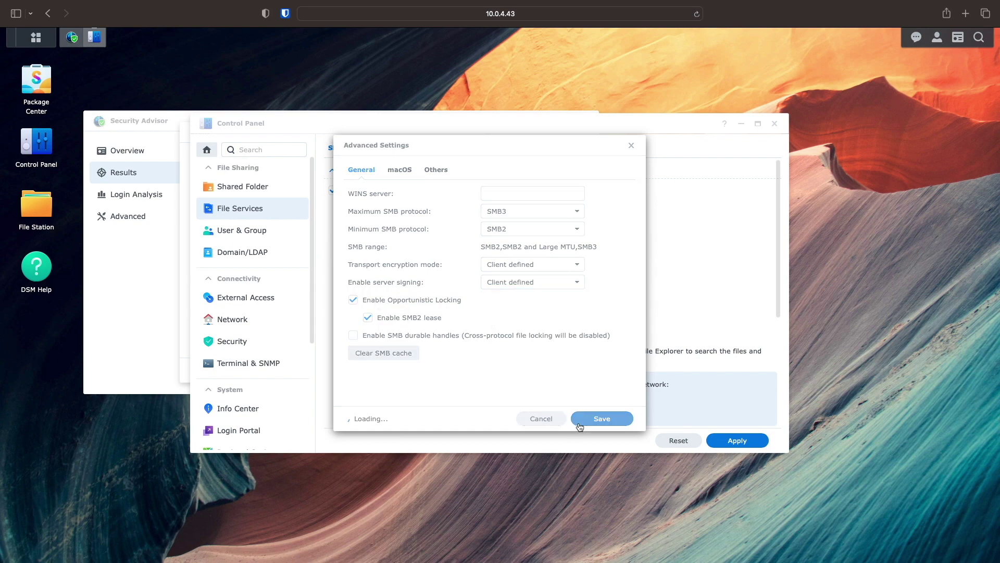
left_click(775, 125)
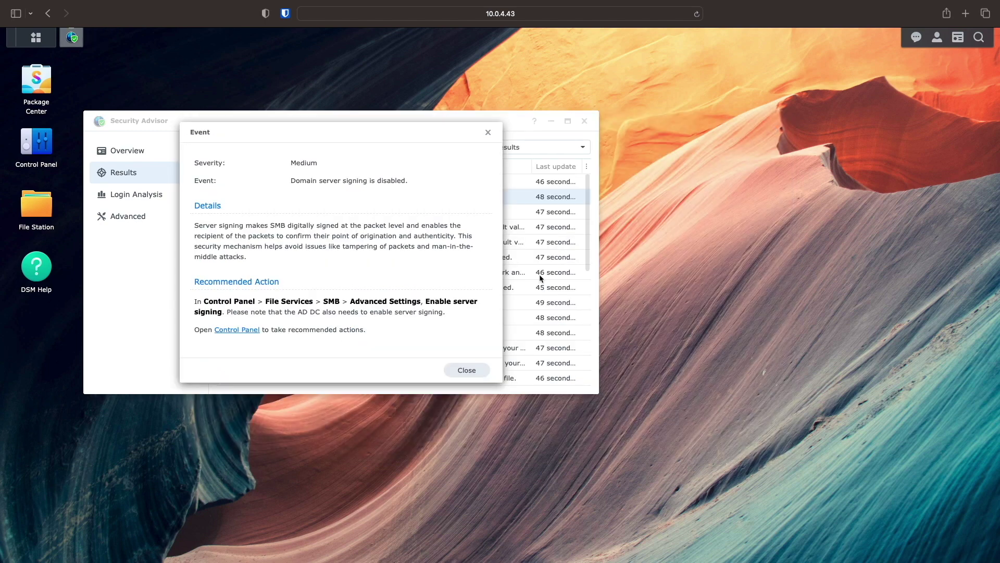
left_click(486, 371)
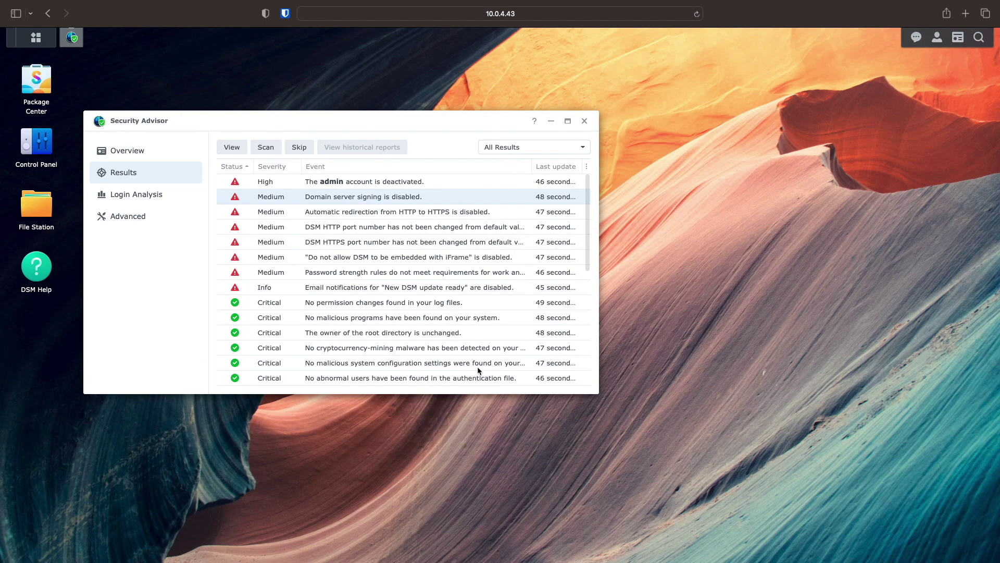
From the HTTPS redirection finding, enable automatic HTTP-to-HTTPS redirect for DSM and save
left_click(370, 213)
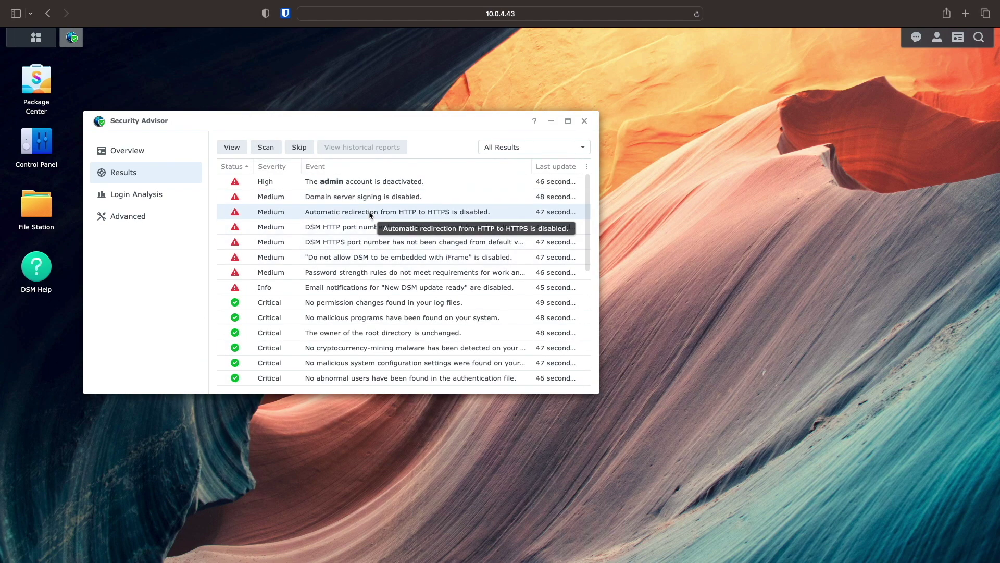
left_click(244, 149)
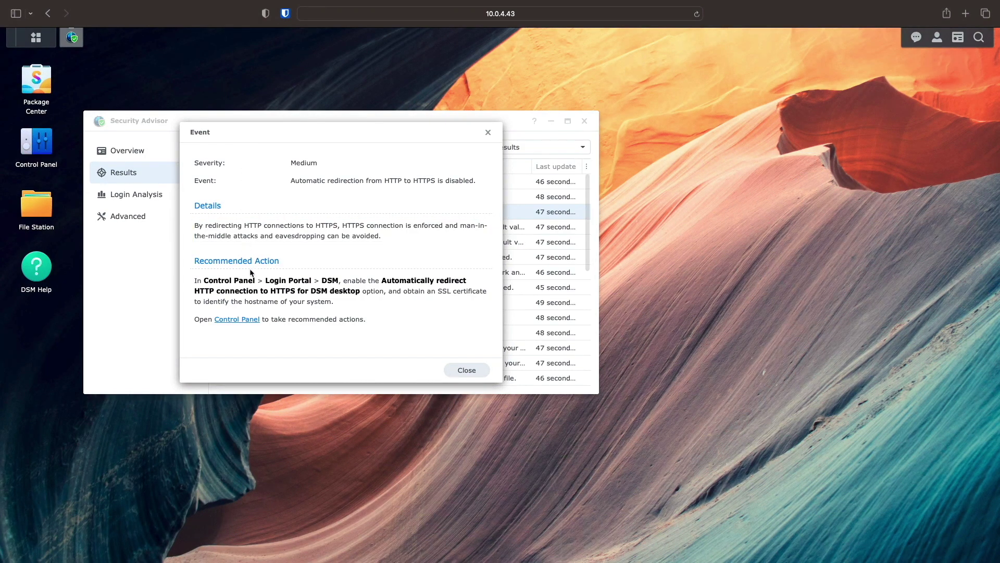
left_click(254, 319)
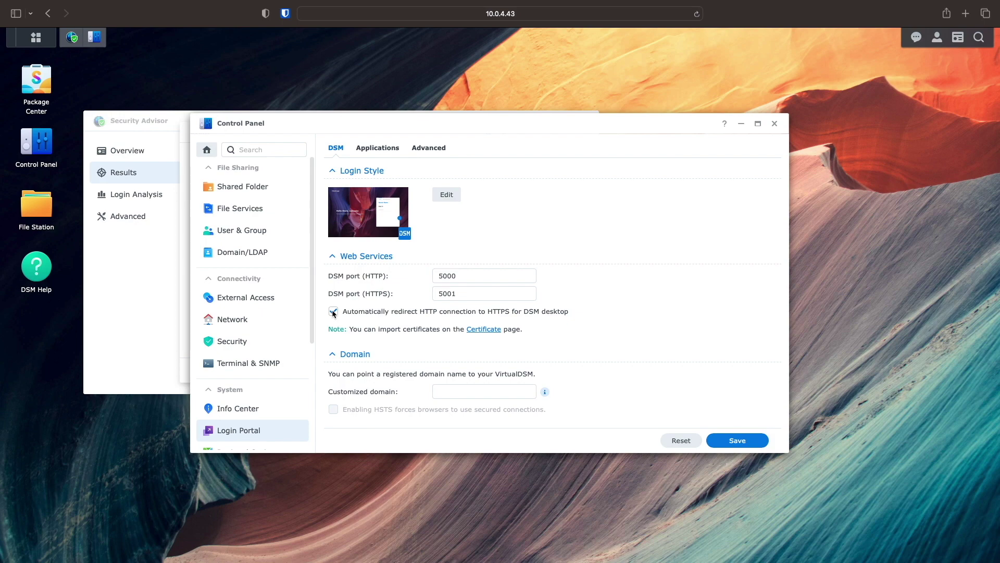
left_click(717, 443)
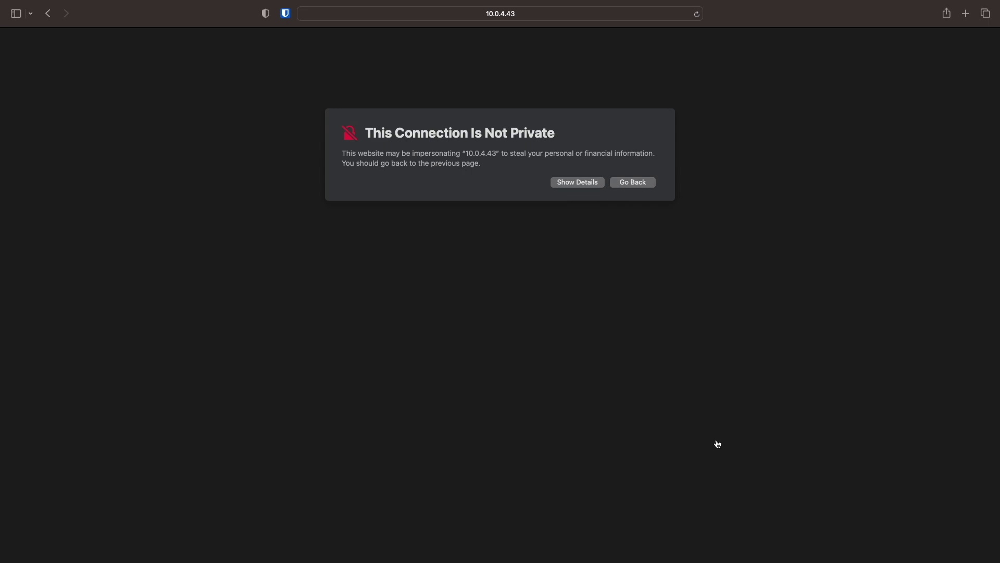
Inspect the untrusted certificate, then proceed to the DSM site at 10.0.4.43 anyway
left_click(558, 182)
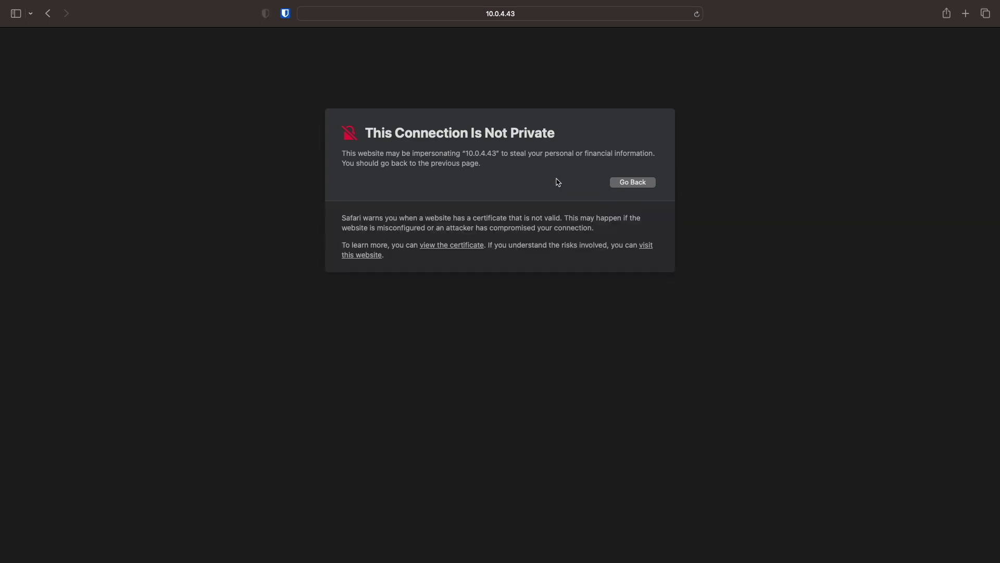
left_click(481, 249)
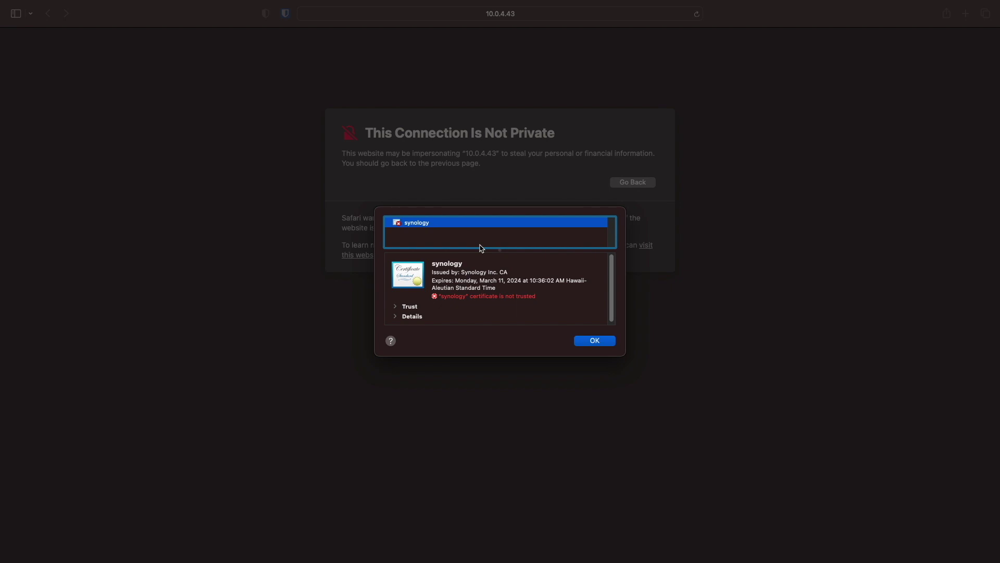
left_click(577, 340)
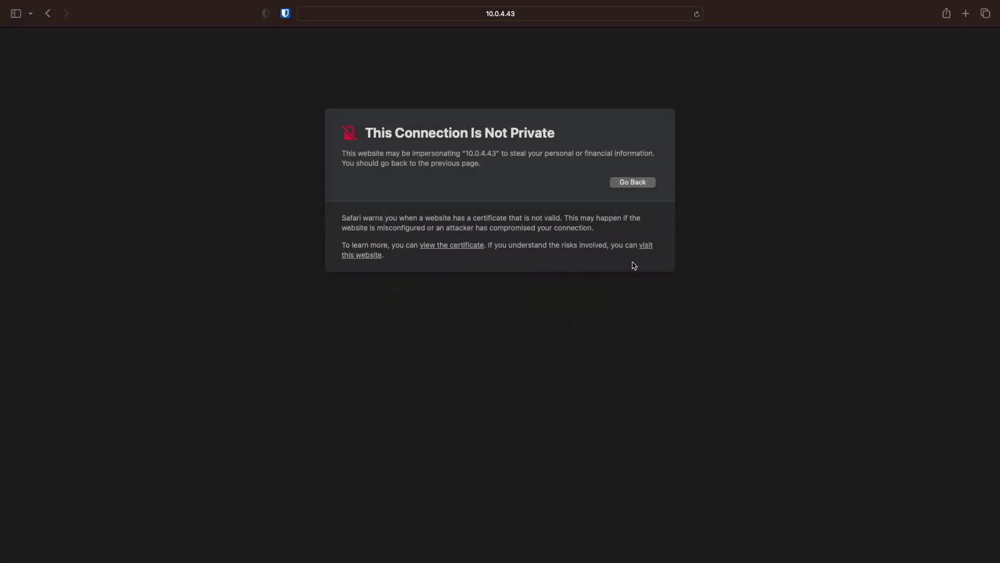
left_click(646, 249)
left_click(556, 320)
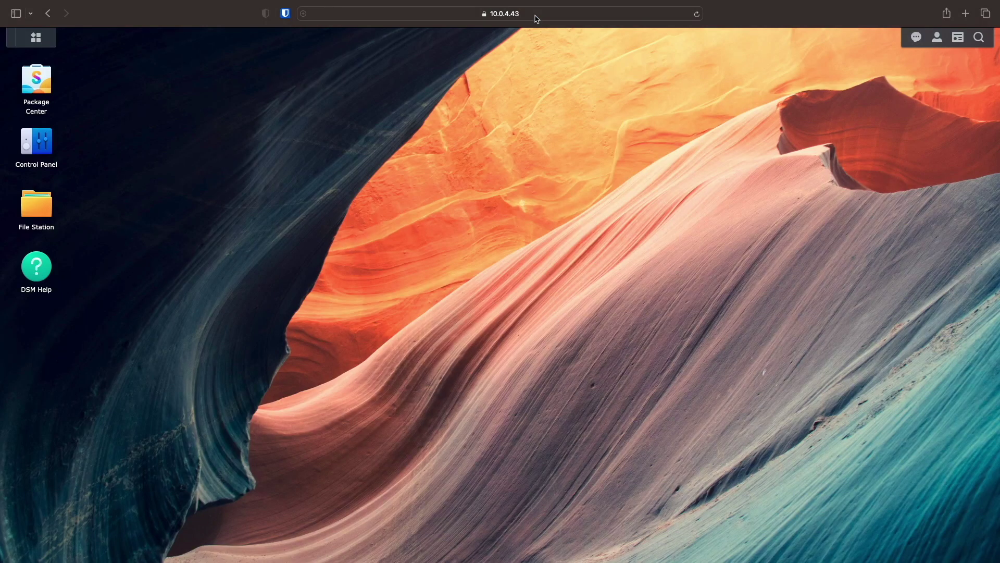
Reload the DSM page over plain HTTP by removing the s from https
left_click(537, 14)
left_click(327, 14)
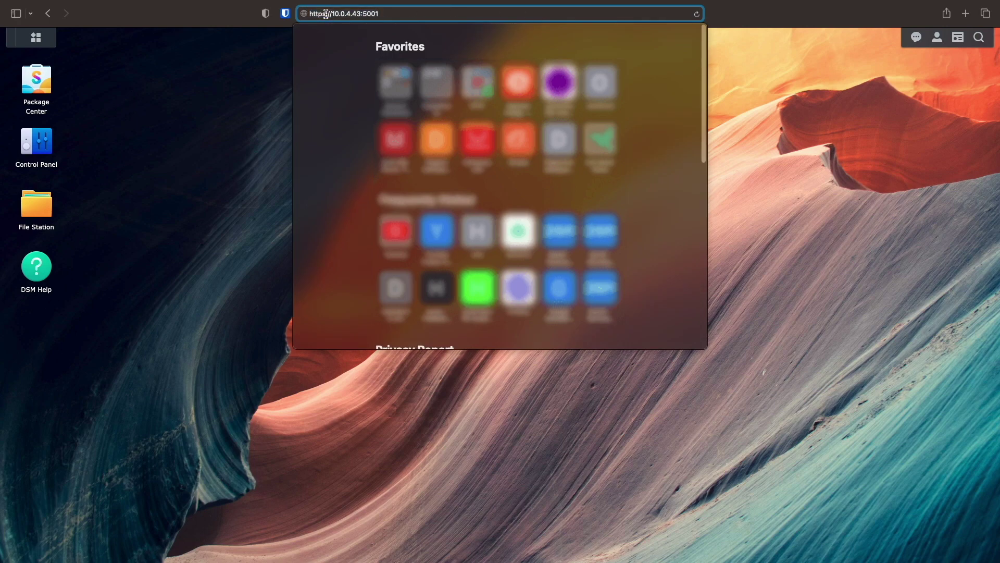
key("BackSpace")
left_click(385, 11)
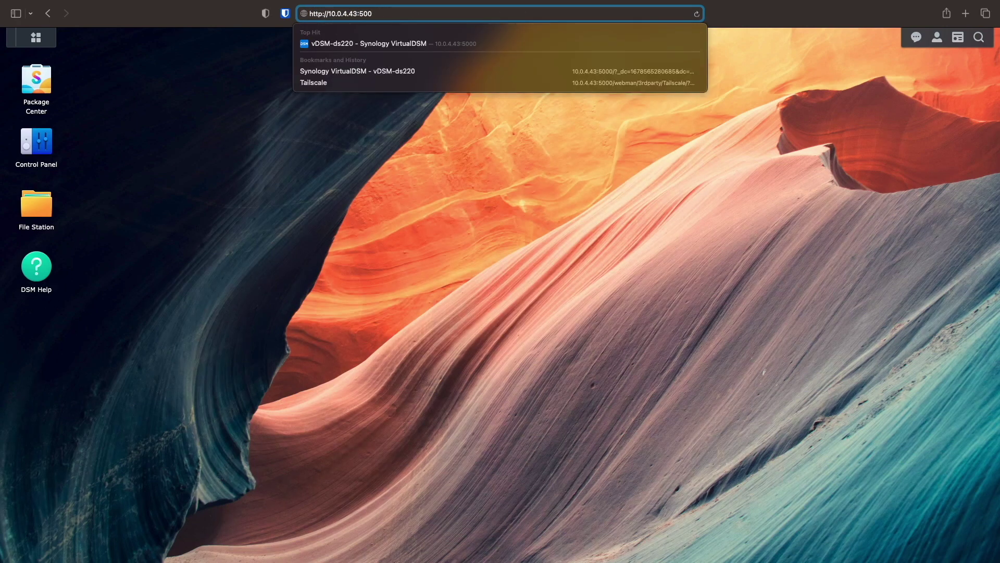
key("Return")
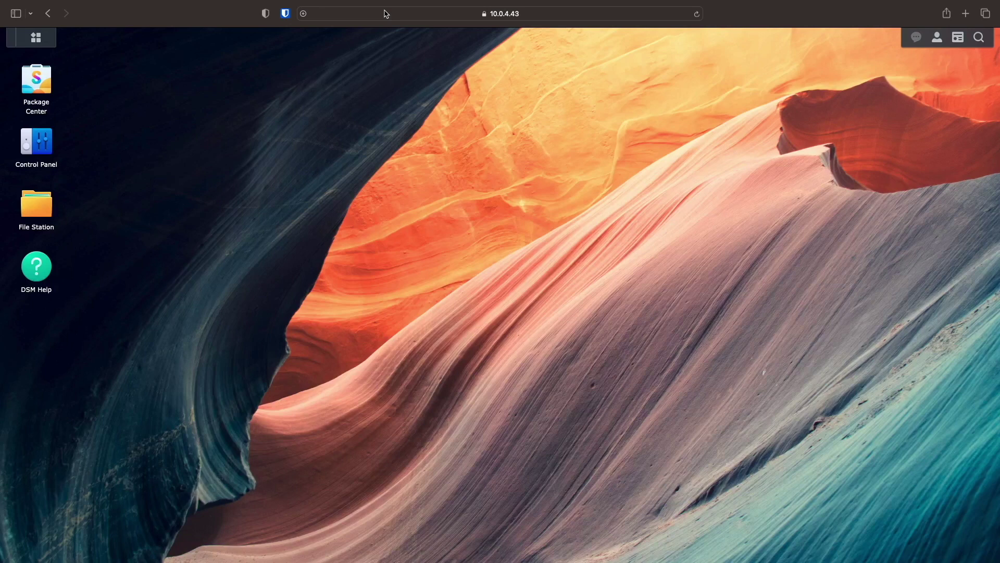
left_click(552, 13)
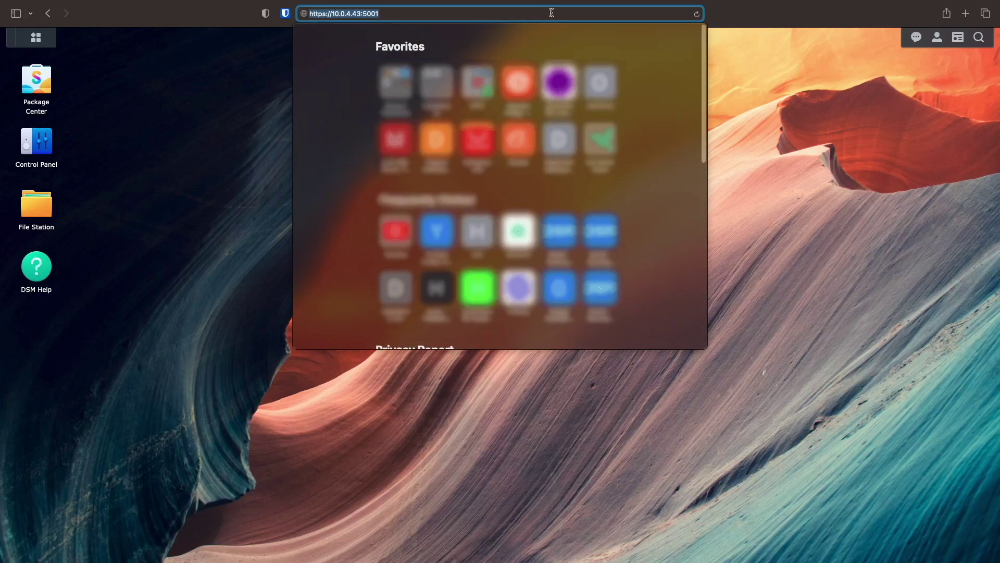
Launch Security Advisor from the DSM main menu
left_click(760, 185)
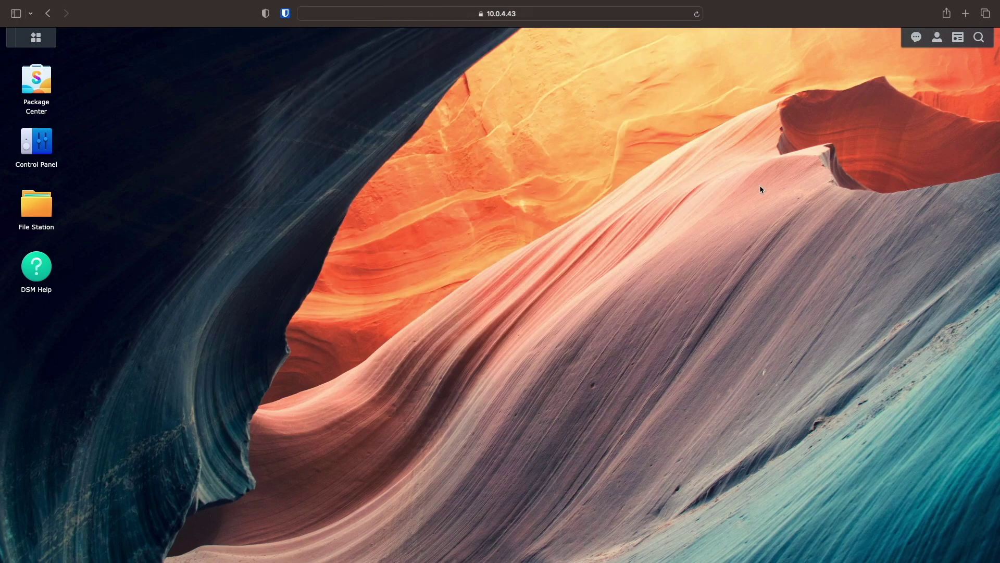
left_click(36, 37)
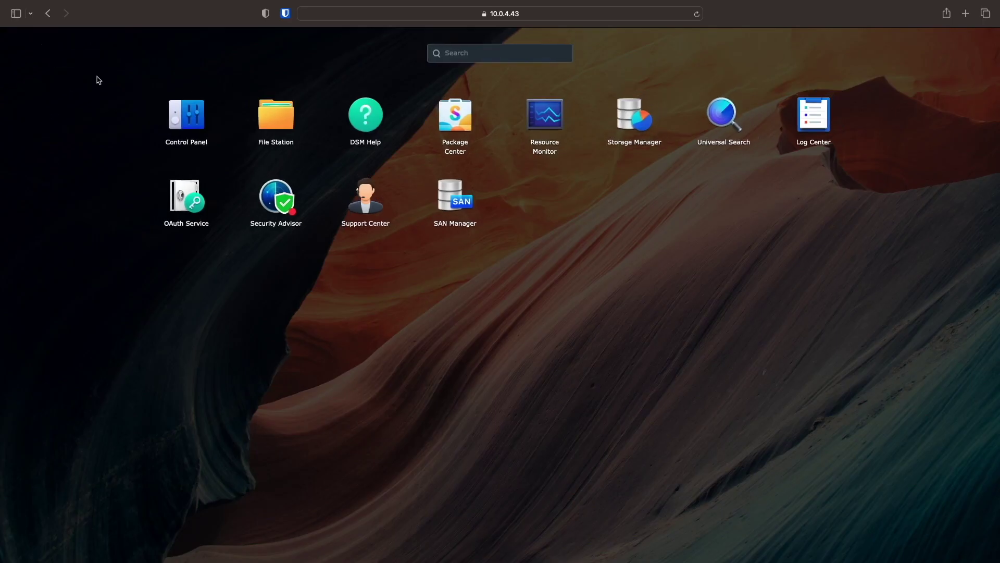
left_click(259, 202)
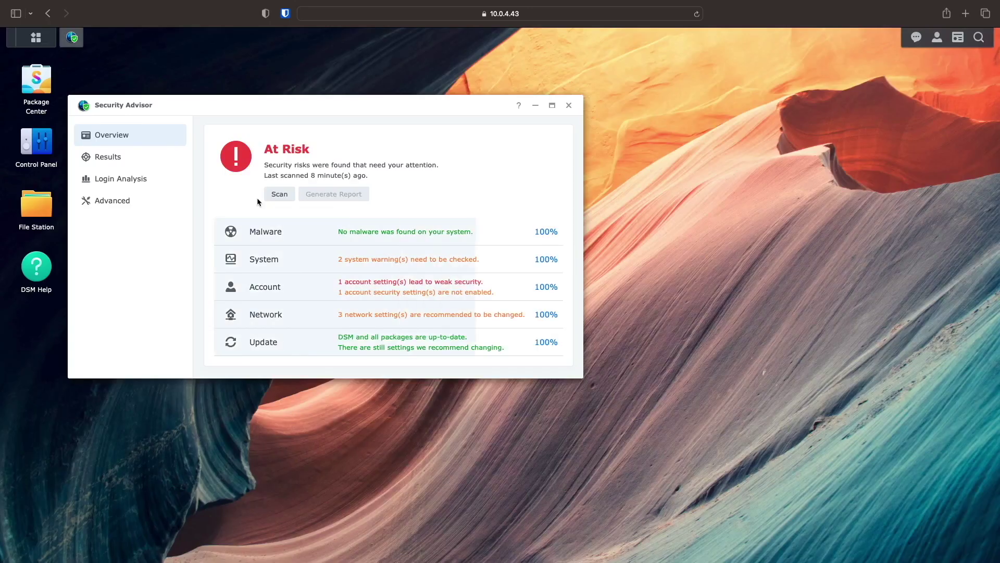
Review the default DSM HTTP and HTTPS port warnings and follow the link to Login Portal settings
left_click(147, 163)
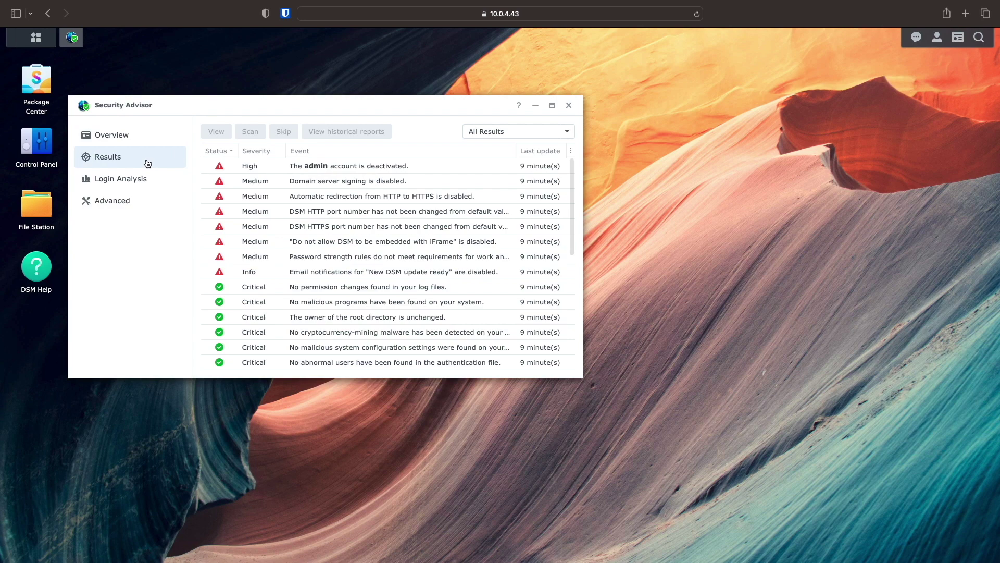
left_click(282, 211)
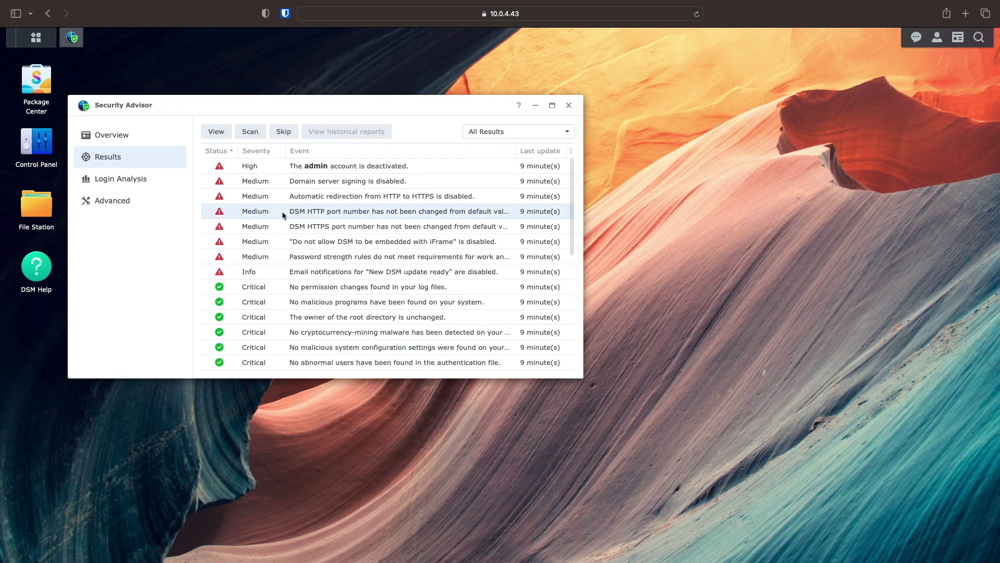
left_click(223, 134)
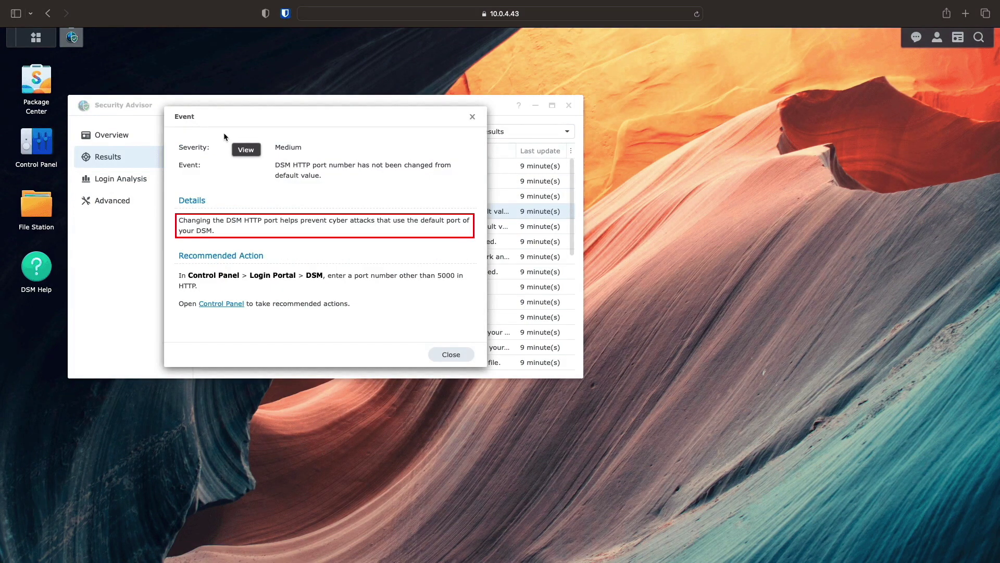
left_click(472, 118)
left_click(282, 223)
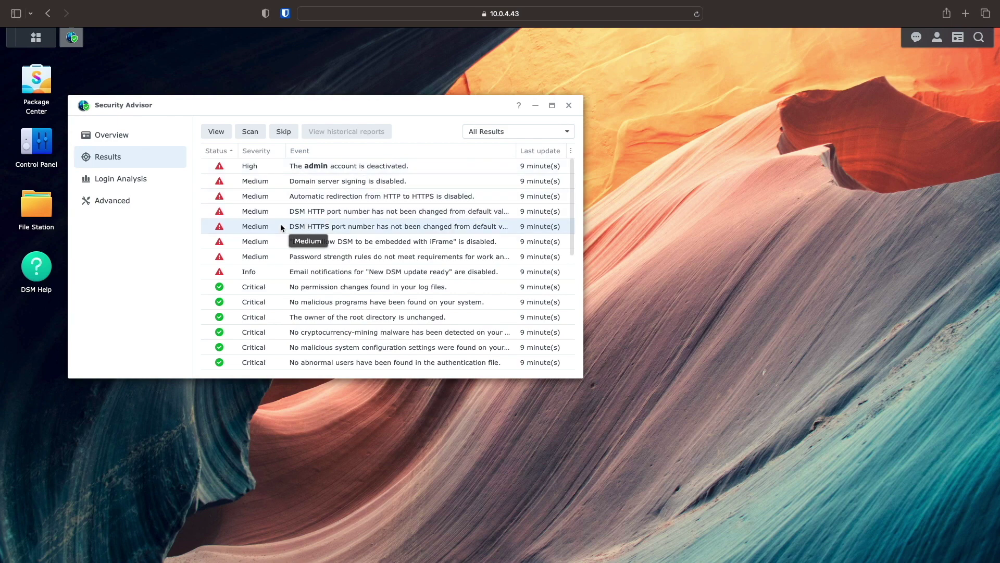
left_click(226, 132)
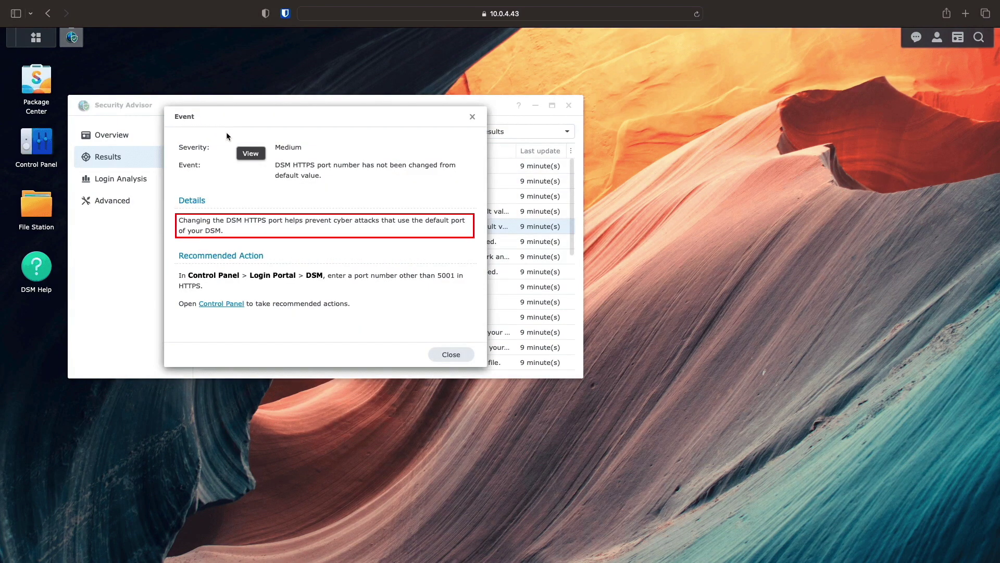
left_click(237, 303)
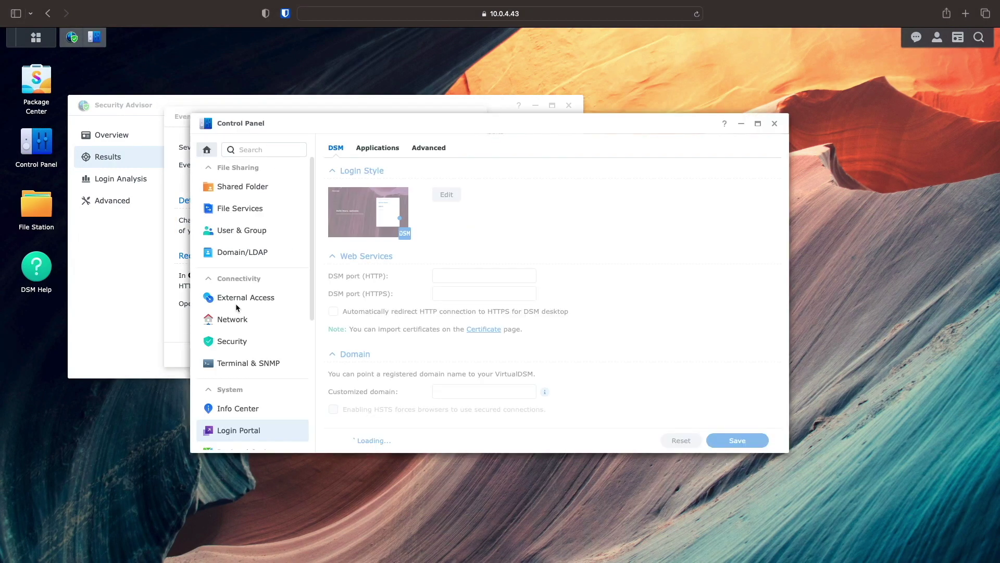
Change the DSM ports to 5010 for HTTP and 5011 for HTTPS and save
left_click(449, 275)
key("BackSpace")
key("BackSpace")
type("1")
left_click(439, 293)
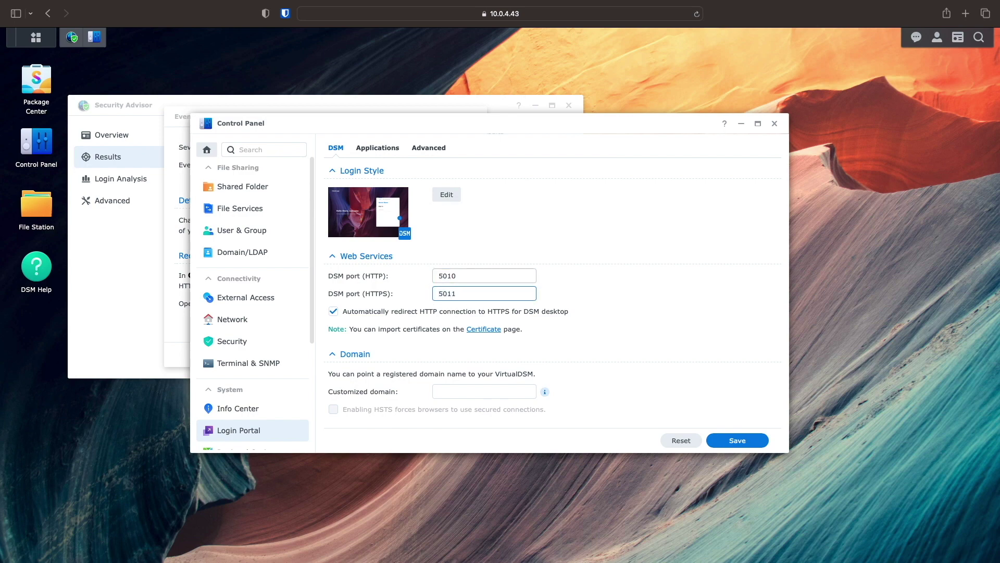
left_click(724, 439)
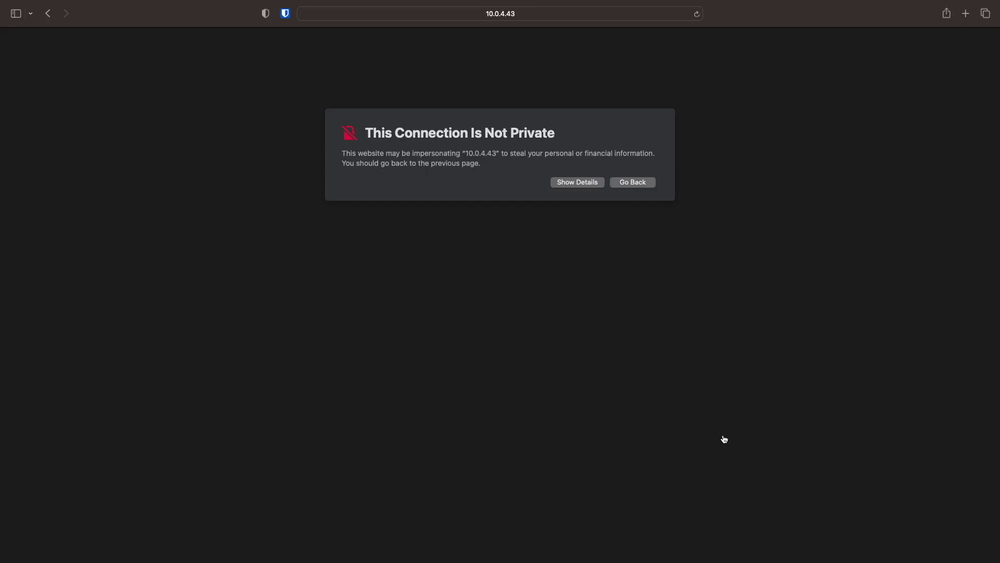
Bypass the certificate warning and visit the DSM site
left_click(599, 184)
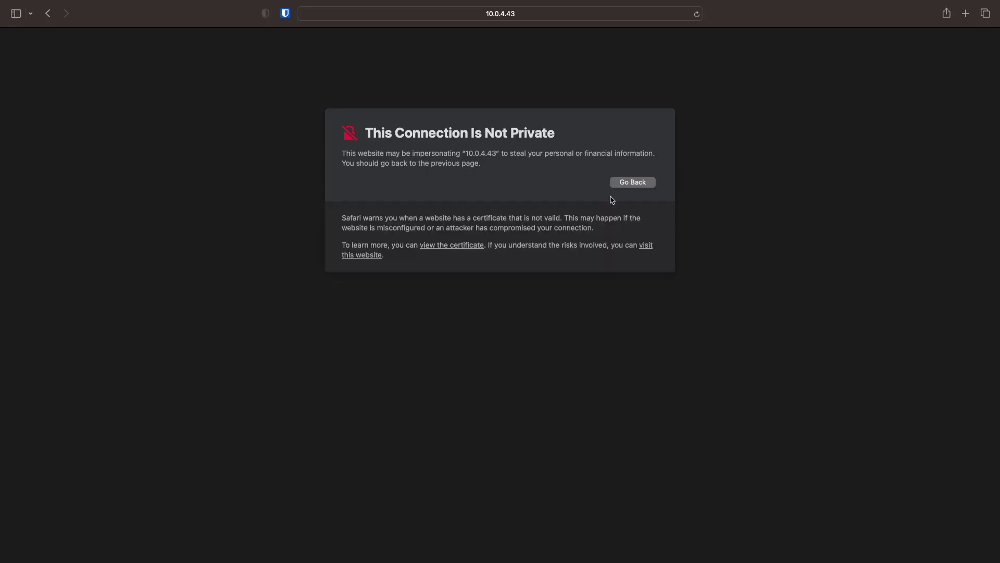
left_click(648, 246)
left_click(554, 321)
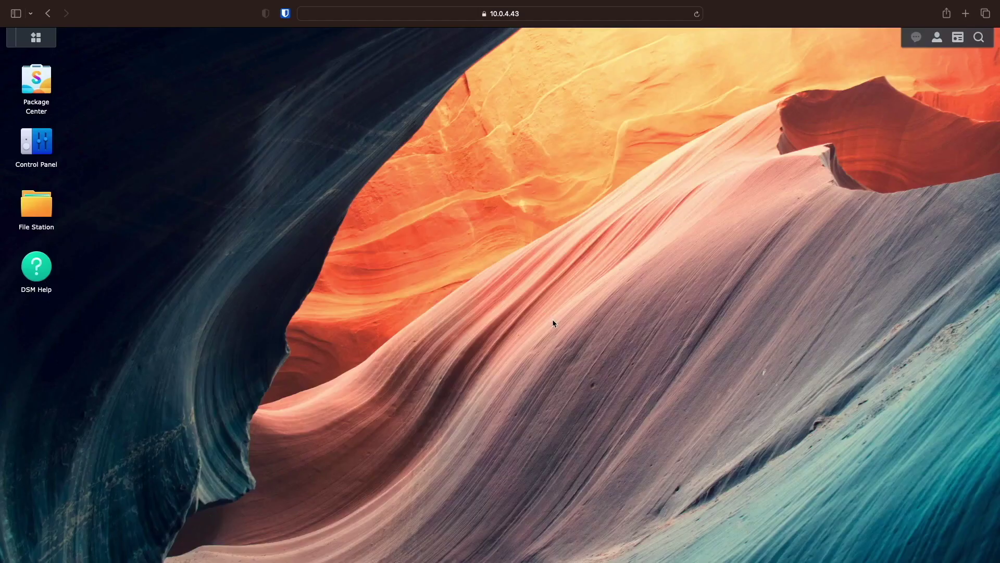
Change the address to plain http on port 5010 and load it
left_click(542, 13)
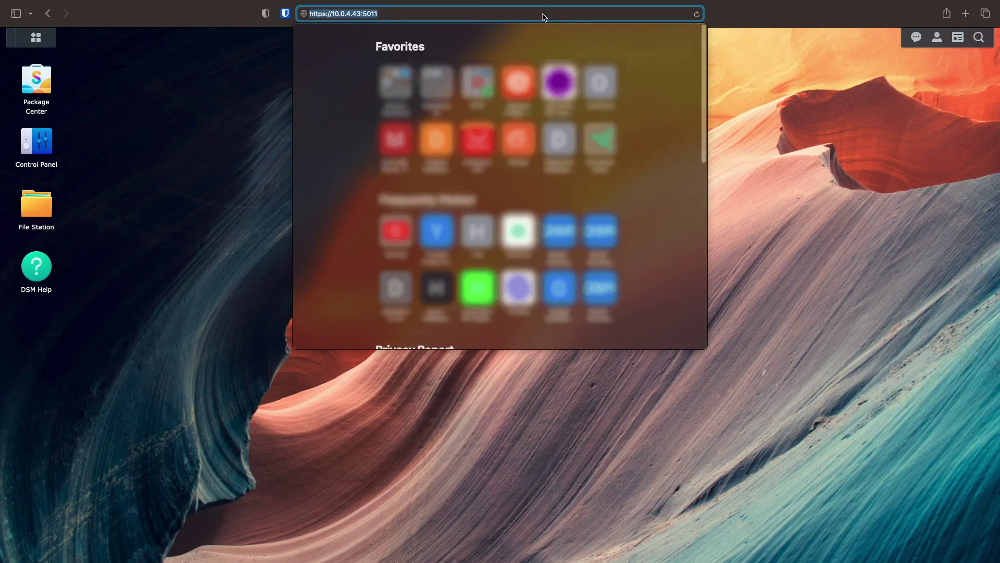
left_click(326, 12)
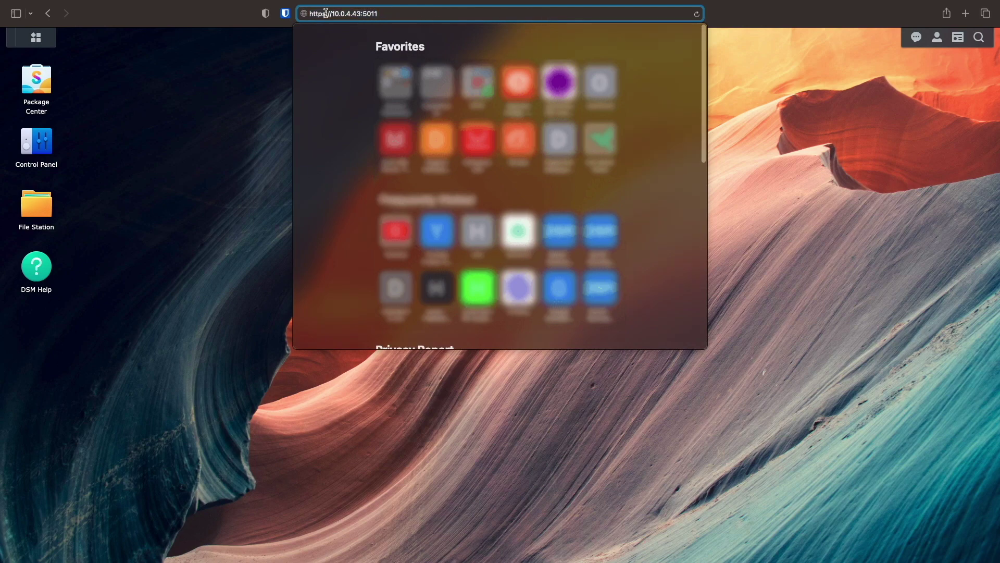
key("BackSpace")
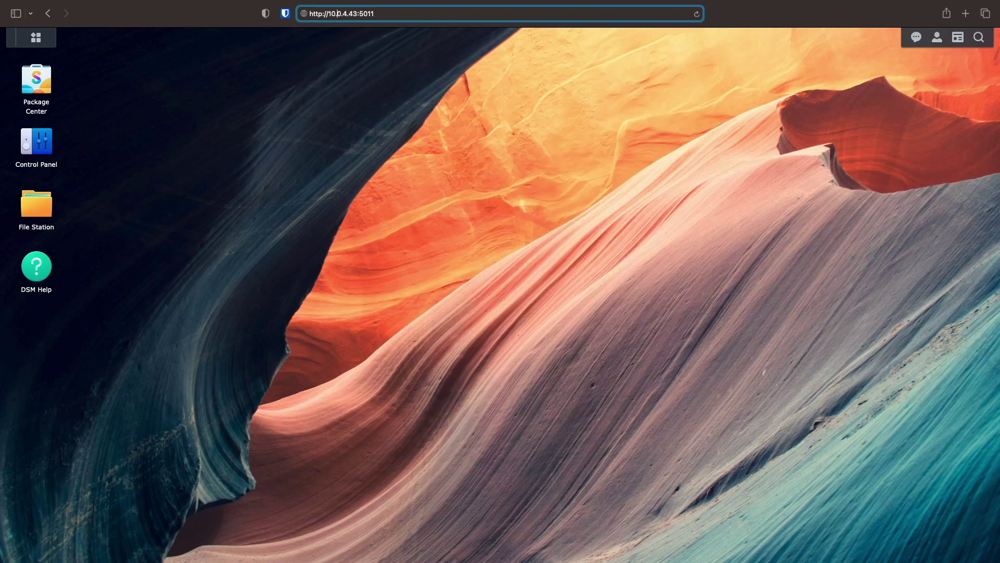
key("BackSpace")
type("0")
key("Return")
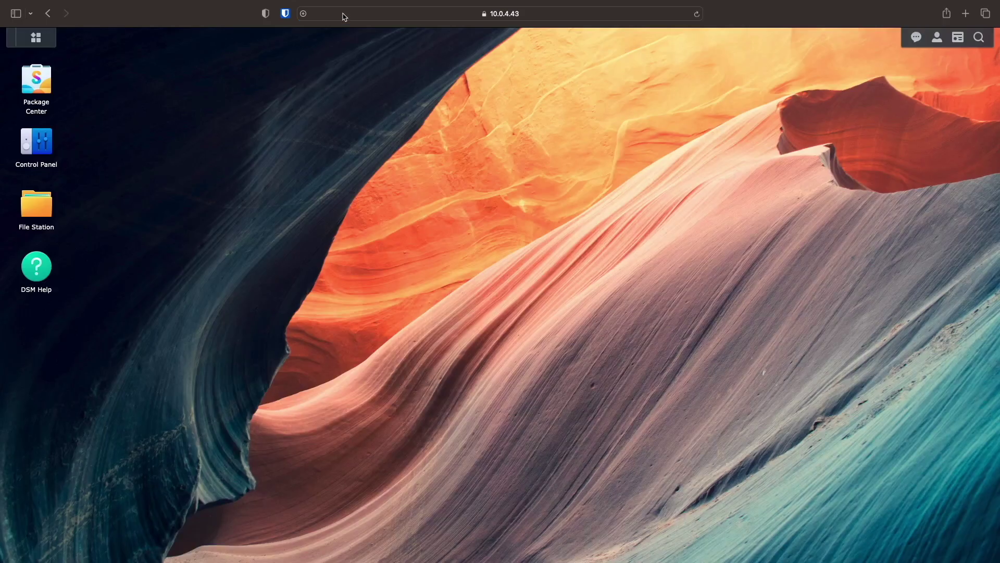
Edit the address again to plain http on port 5000 and load it
left_click(346, 14)
left_click(325, 15)
key("BackSpace")
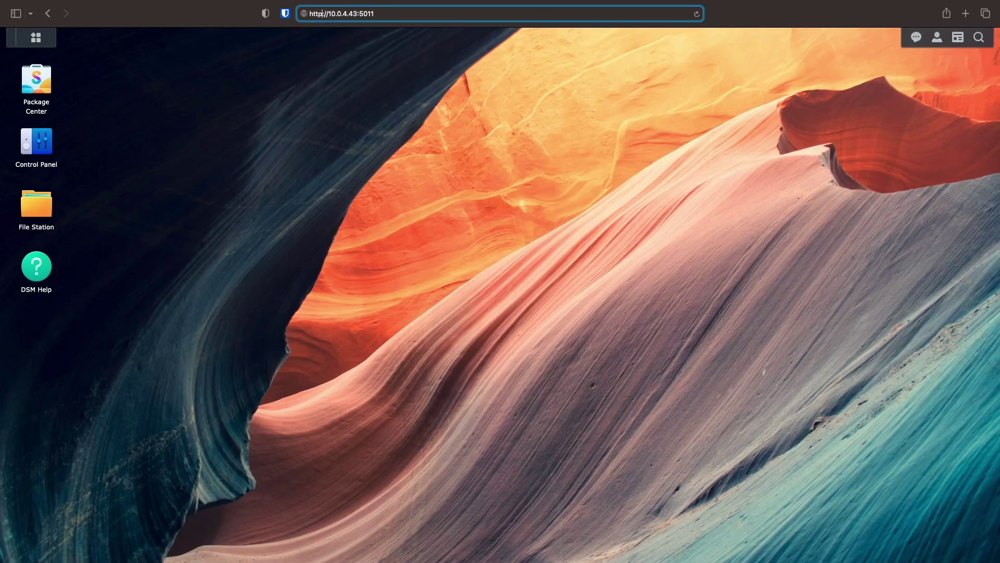
key("Right")
key("BackSpace")
key("BackSpace")
type("00")
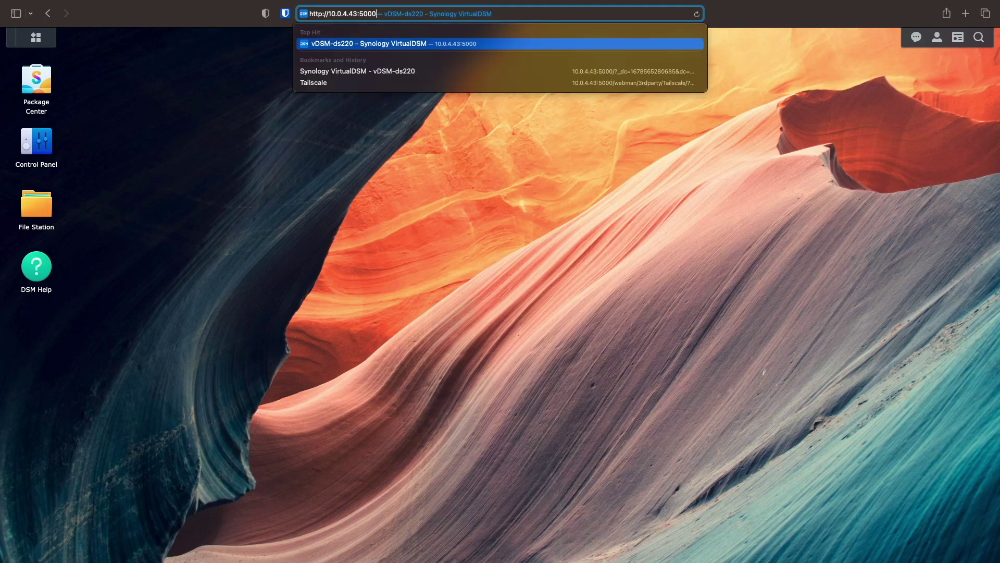
key("Return")
On the error page, change the port's last digit to 1 and load DSM
left_click(412, 15)
key("BackSpace")
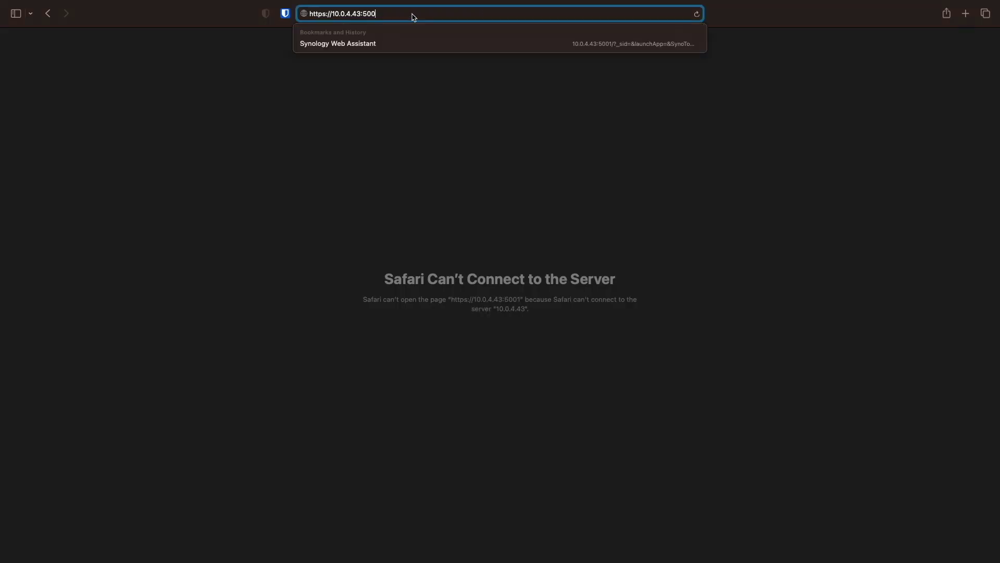
type("1")
key("Return")
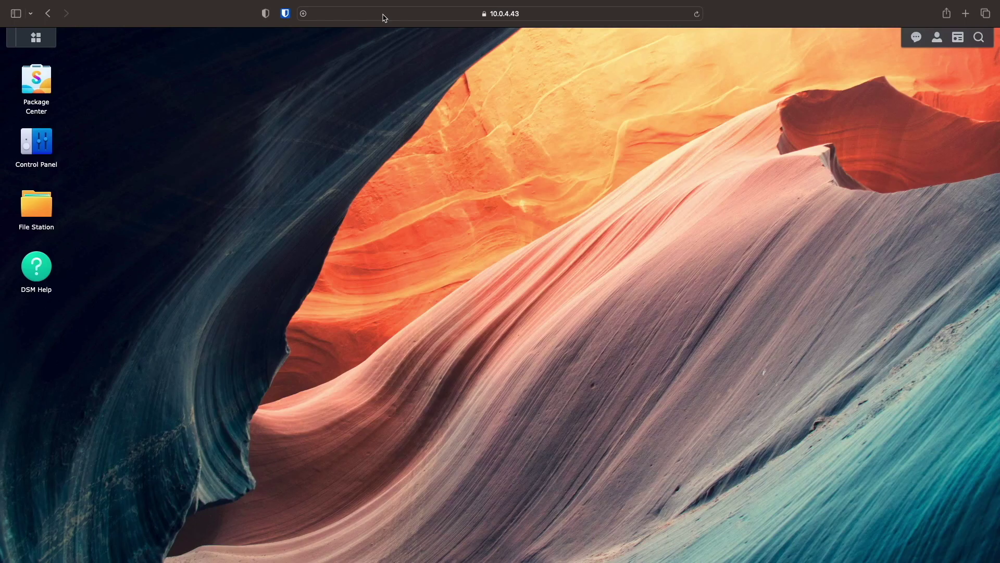
Reopen Security Advisor and view the iFrame embedding warning in Results
left_click(36, 37)
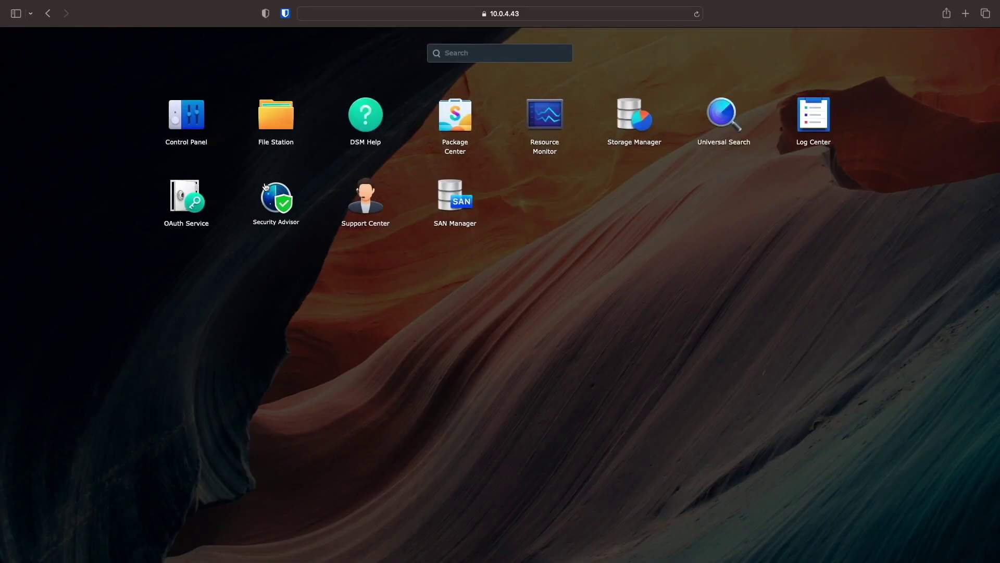
left_click(266, 187)
left_click(167, 161)
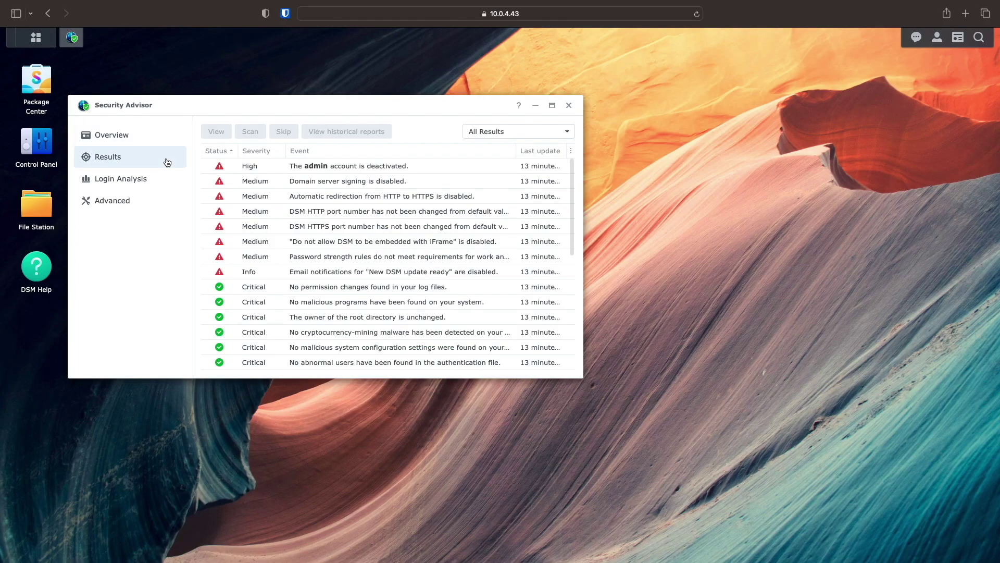
left_click(271, 242)
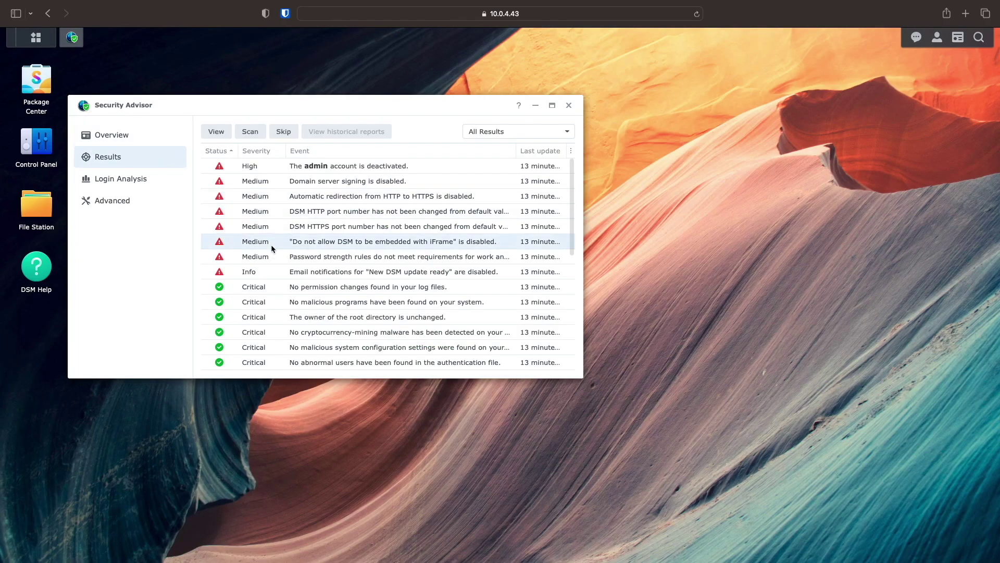
left_click(229, 132)
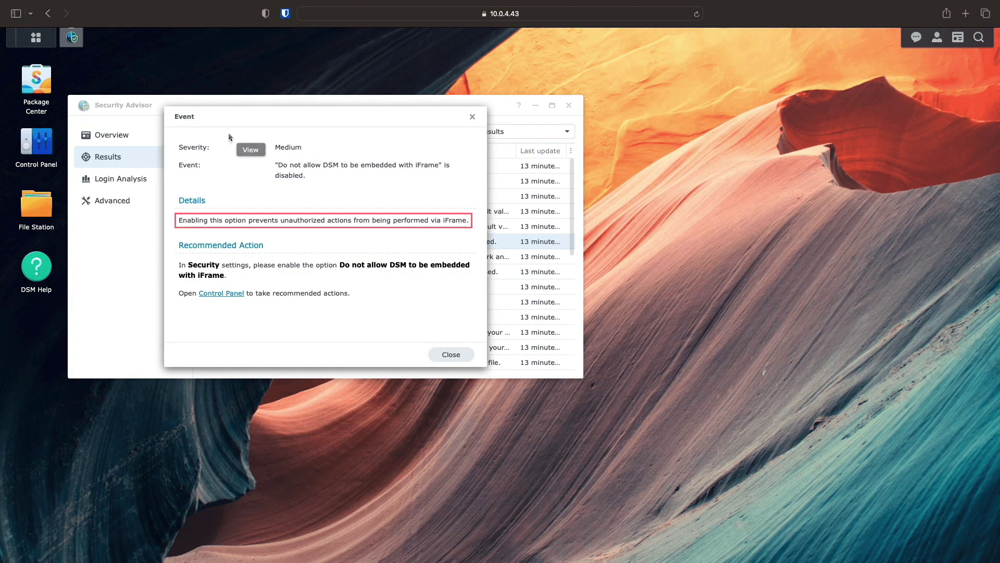
Enable 'Do not allow DSM to be embedded with iFrame', apply, then select the password-strength finding
left_click(232, 293)
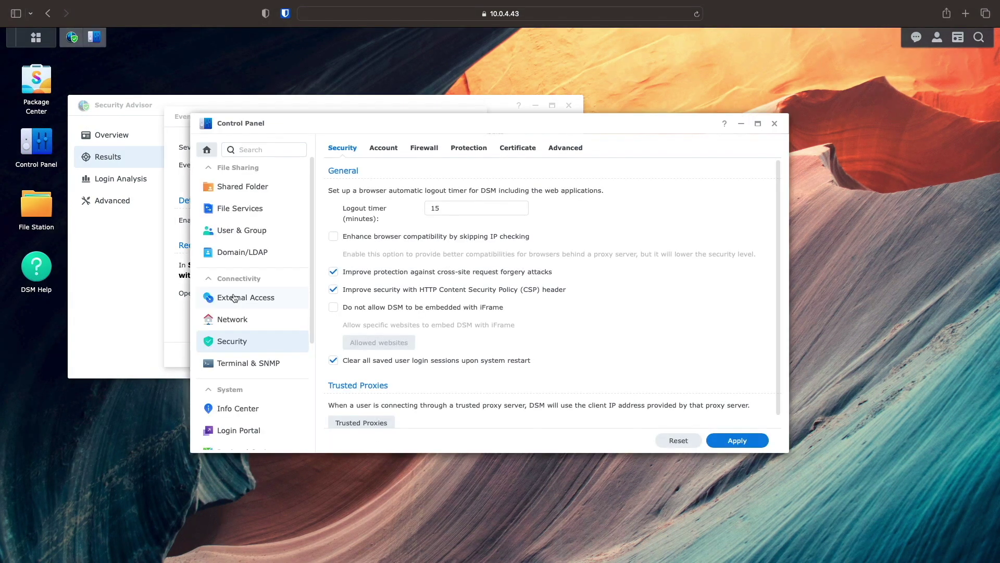
left_click(333, 307)
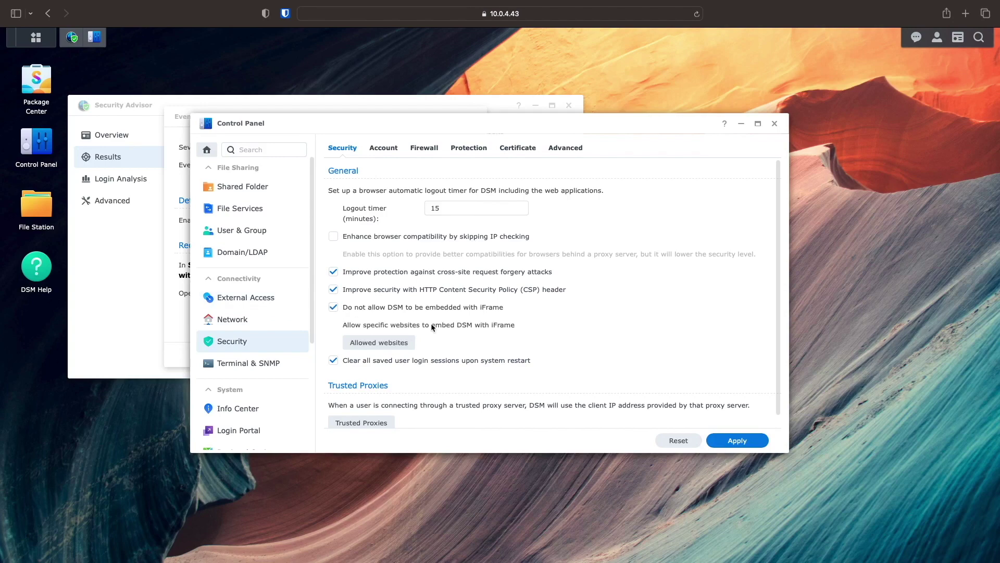
left_click(711, 440)
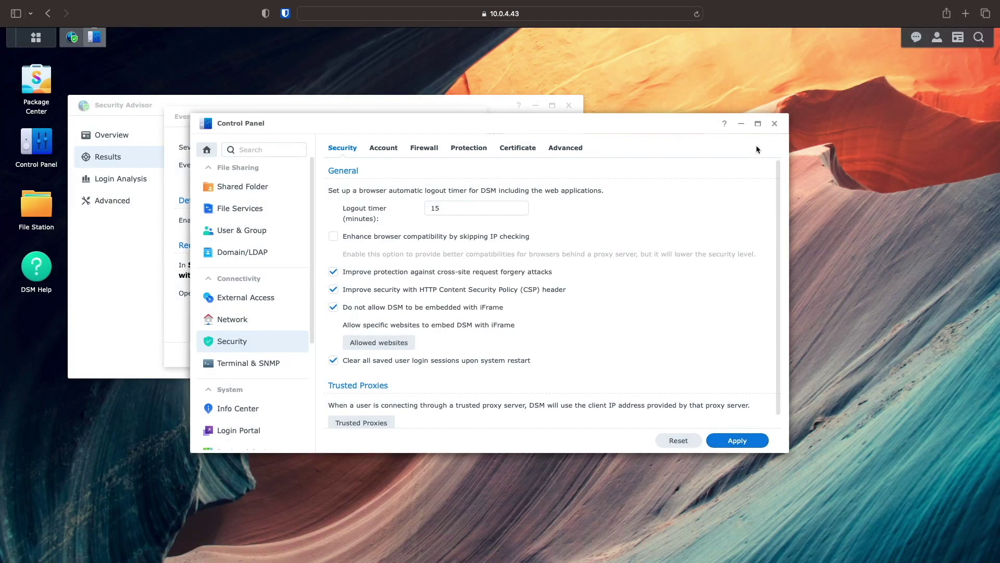
left_click(774, 123)
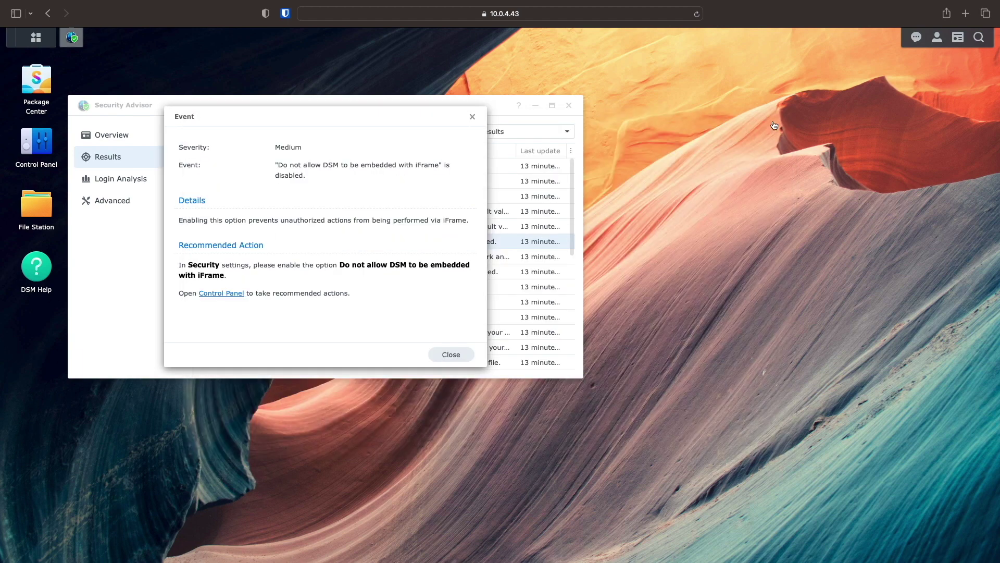
left_click(472, 116)
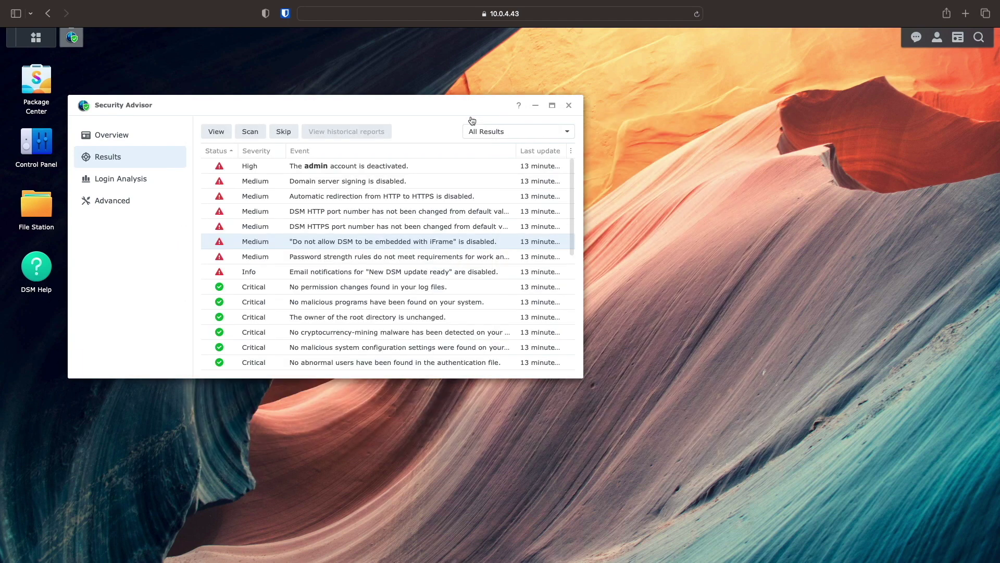
left_click(283, 256)
From the password strength finding, require special characters and a 12-character minimum, forcing password change at next logon
left_click(227, 131)
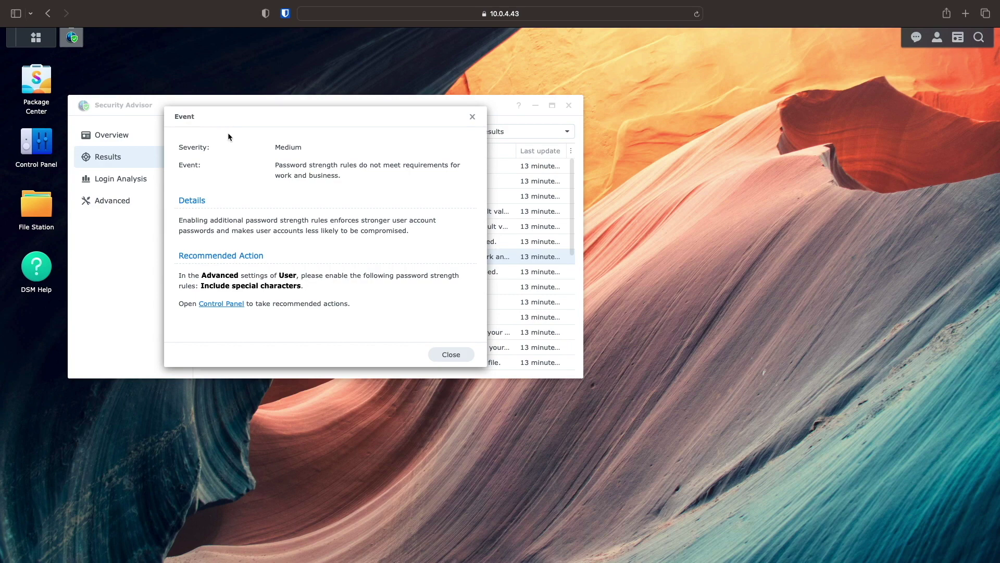
left_click(240, 308)
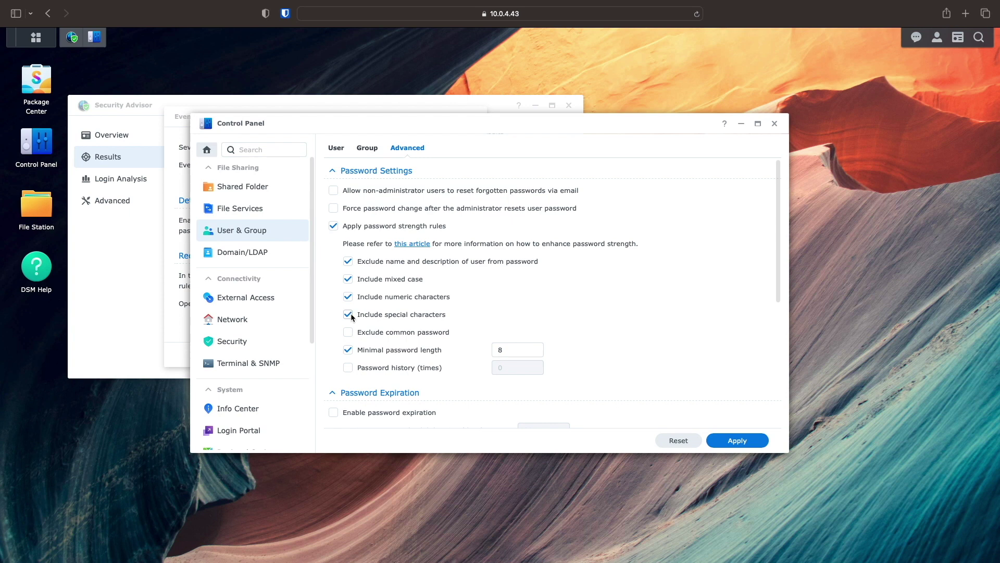
double_click(504, 348)
type("12")
left_click(715, 441)
left_click(507, 287)
left_click(577, 317)
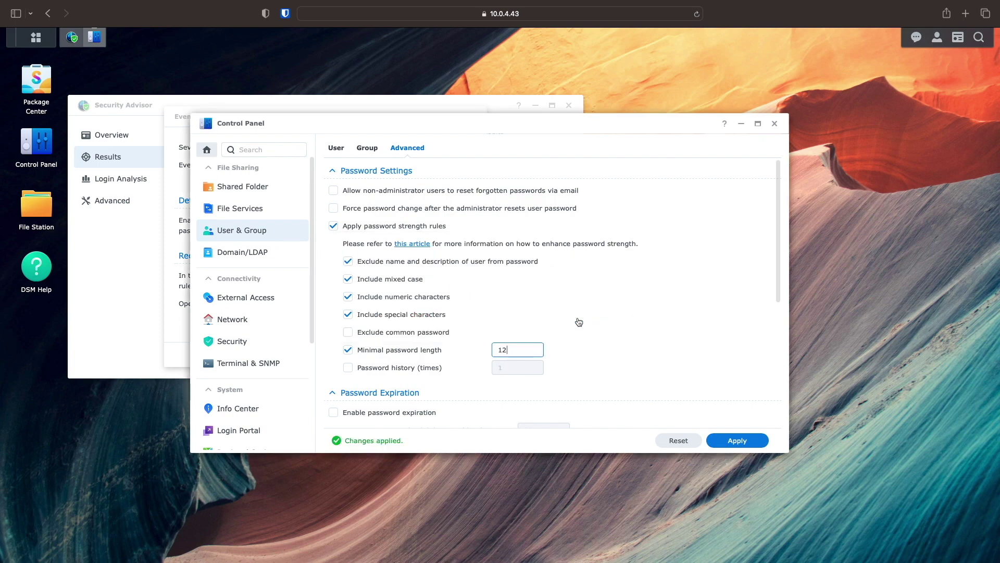
left_click(775, 124)
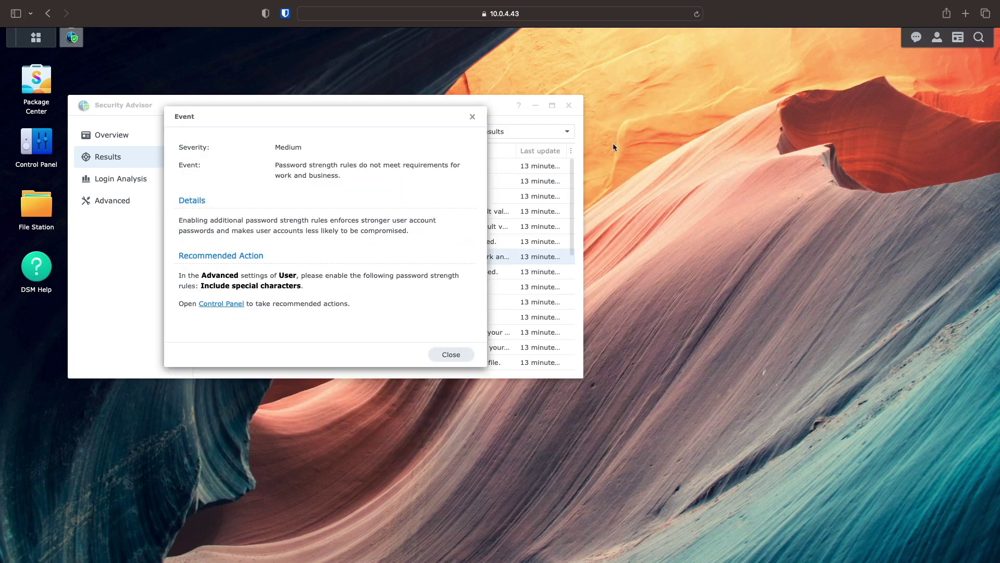
left_click(472, 118)
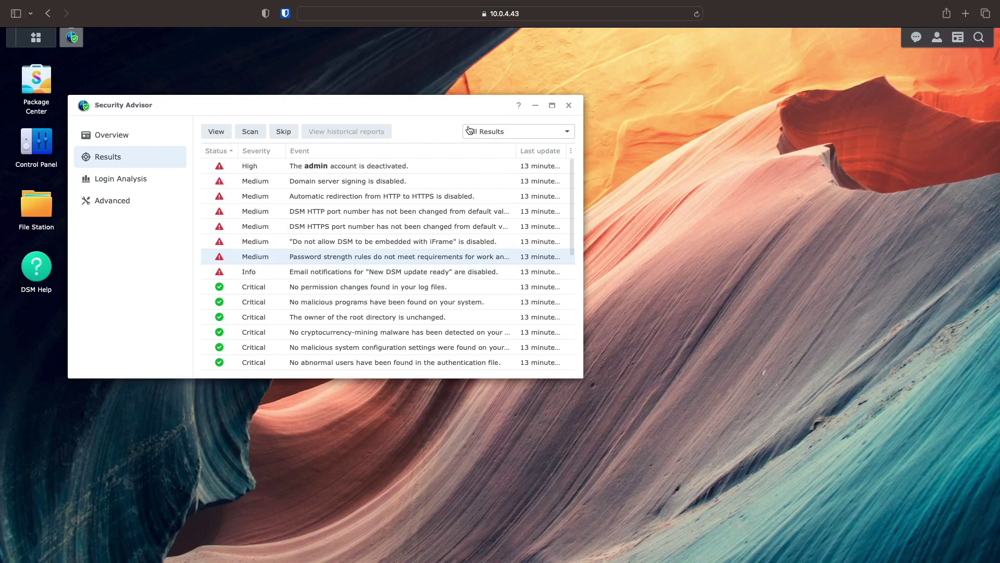
From the email notifications finding, turn on email notifications using a custom SMTP server
left_click(339, 271)
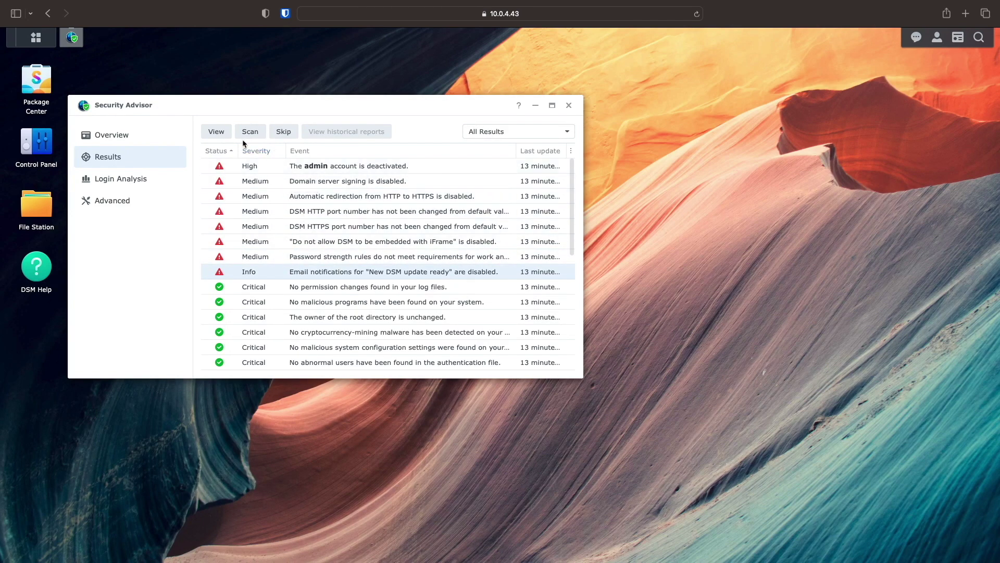
left_click(228, 131)
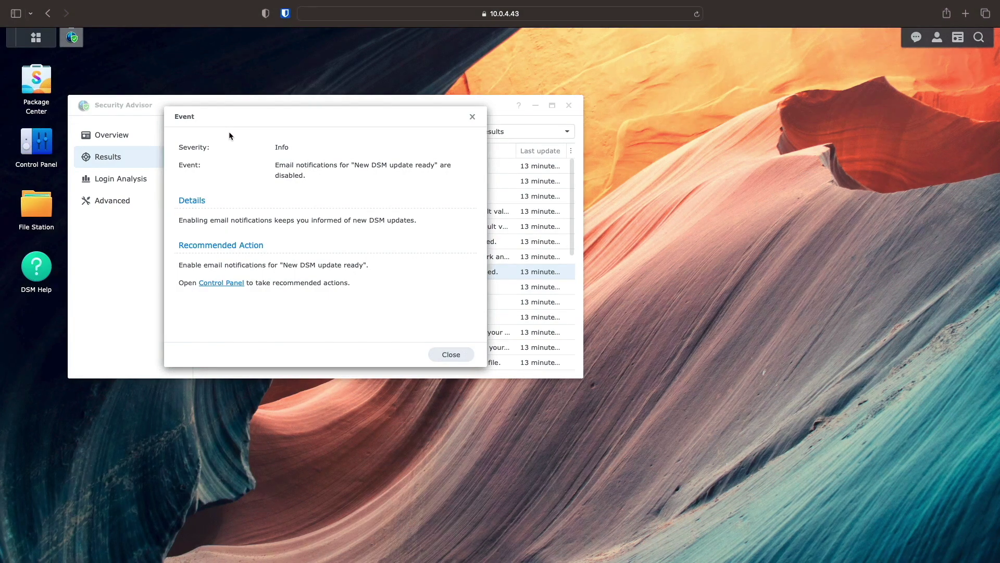
left_click(239, 281)
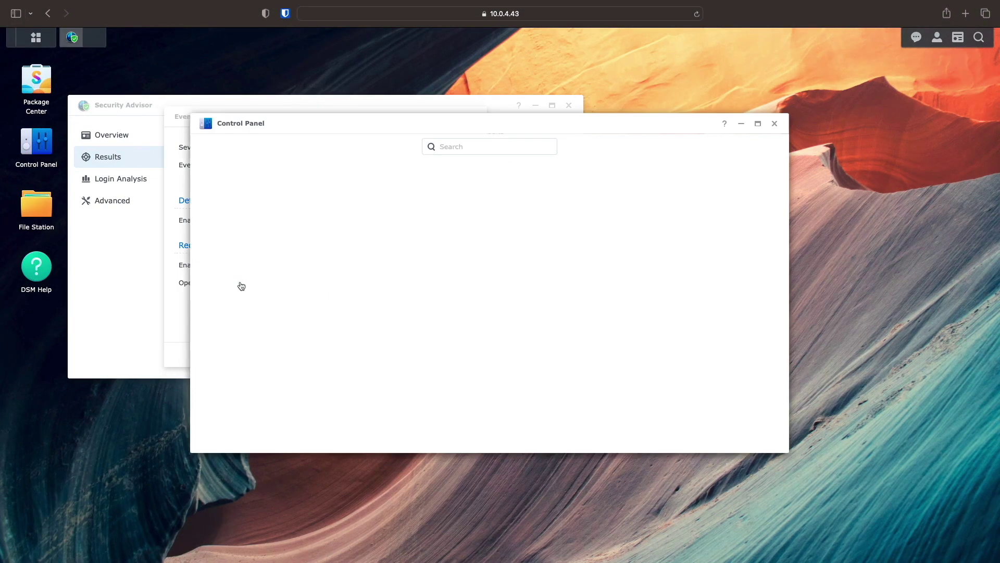
left_click(334, 190)
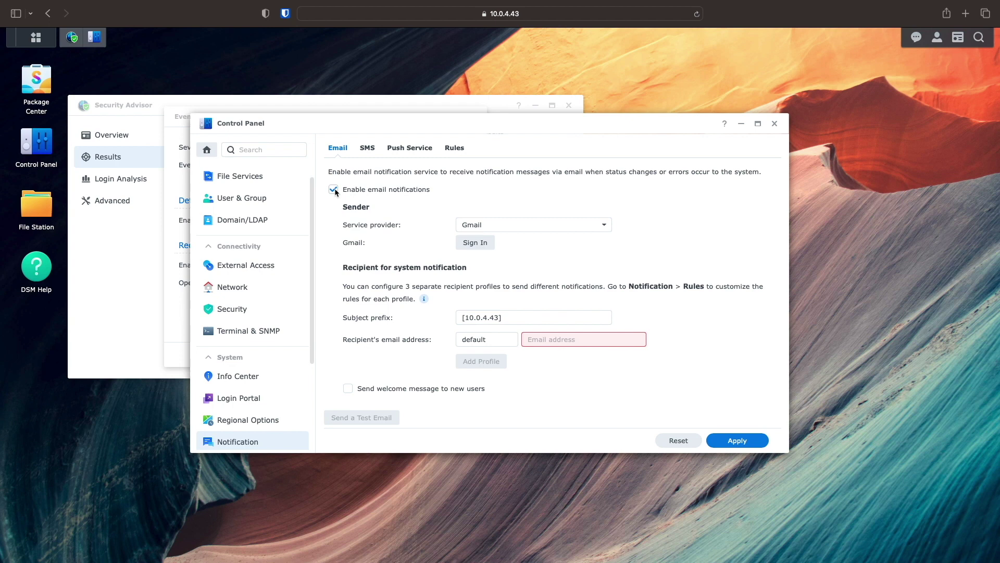
left_click(509, 230)
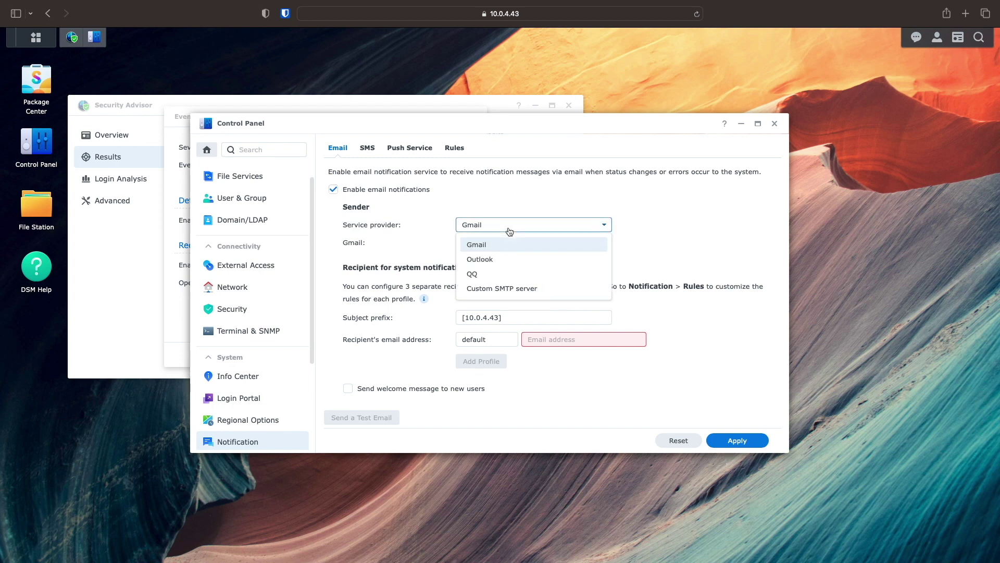
left_click(513, 289)
Enter the SMTP server host, enable authentication with the SMTP username and password, and require SSL/TLS
key("Tab")
type("mail.ferdbabas.com")
key("Tab")
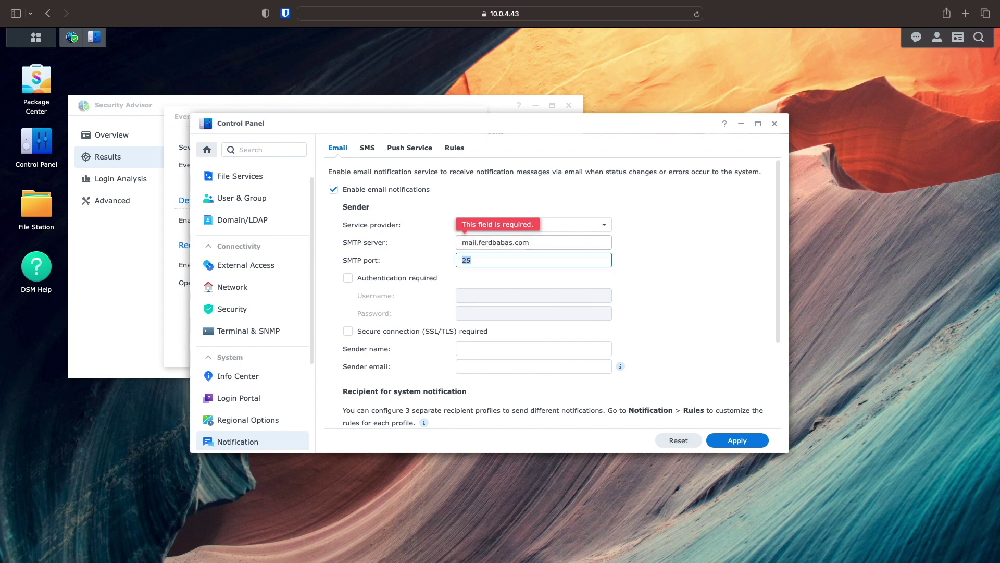
left_click(421, 276)
key("Tab")
key("Tab")
type("••••••••••")
left_click(420, 334)
Set the sender name to DS220+, fill in the sender e-mail, and enter the recipient's e-mail address
key("Tab")
type("DS220+")
key("Tab")
scroll(537, 313, "down", 3)
left_click_drag(500, 350, 464, 350)
type("DS220+")
key("Tab")
key("Tab")
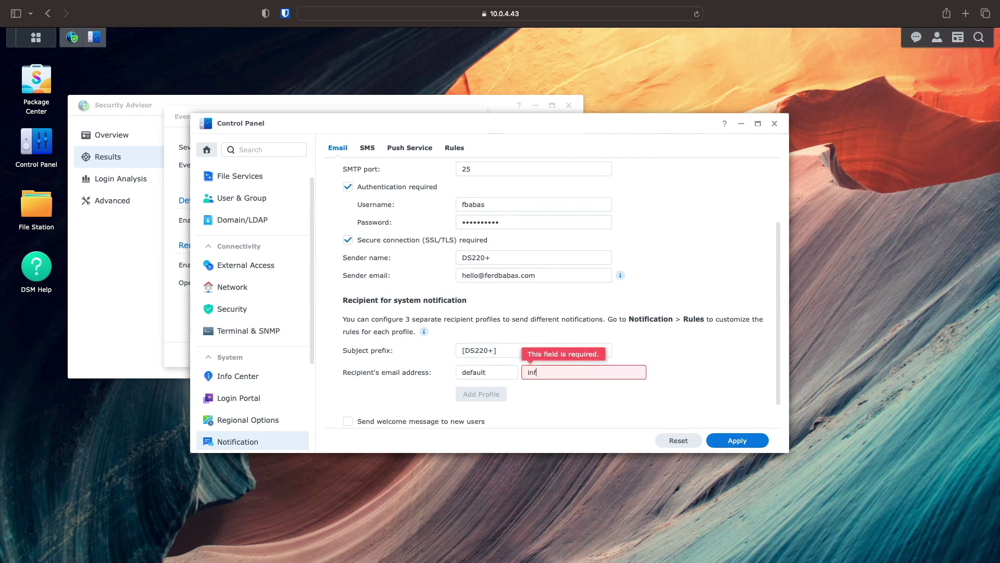
Apply the email notification settings and send a test email to the recipient
left_click(710, 439)
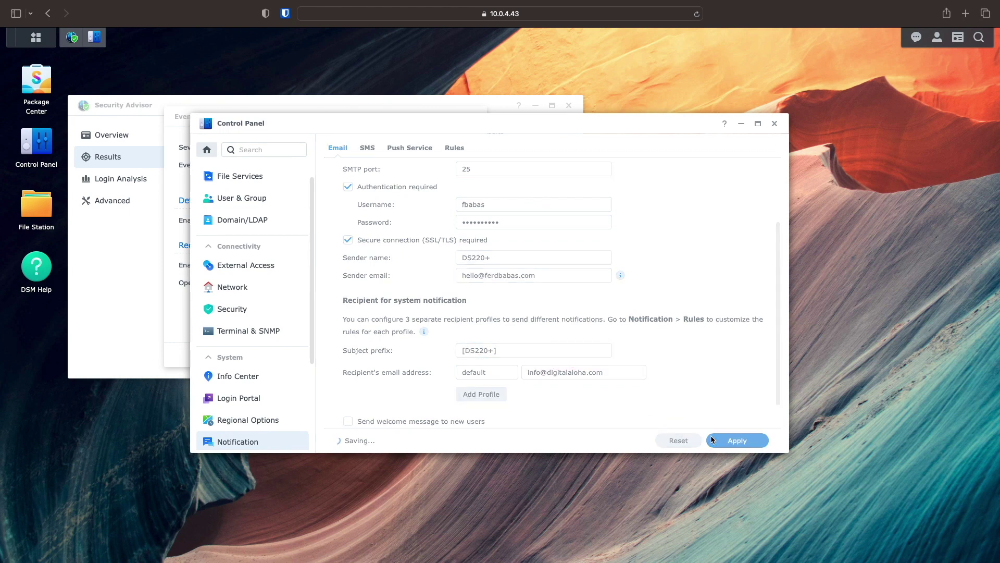
scroll(677, 395, "down", 2)
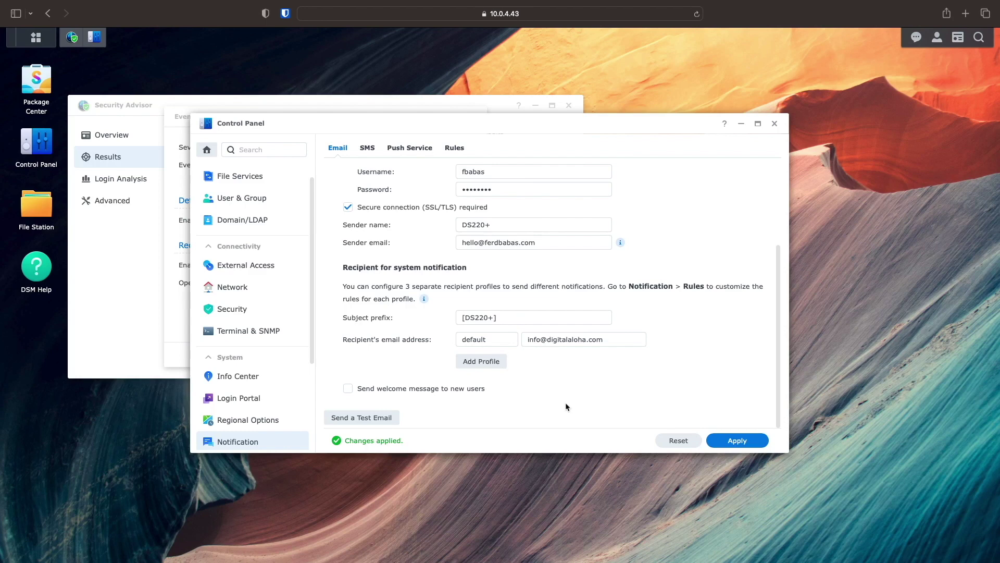
left_click(394, 418)
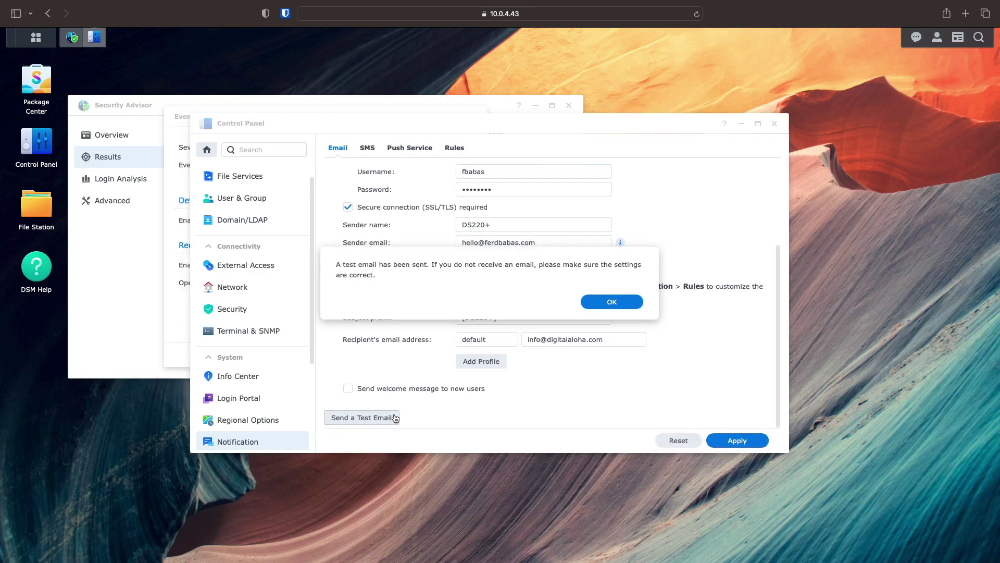
left_click(587, 305)
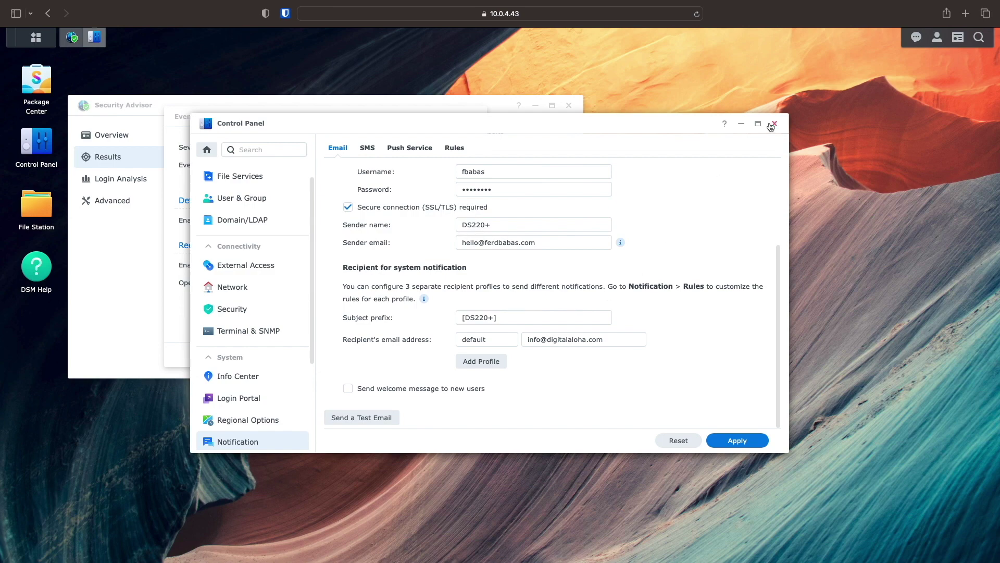
left_click(775, 123)
Rescan for security risks, then open the failed 'New DSM update ready' email notification check
left_click(473, 117)
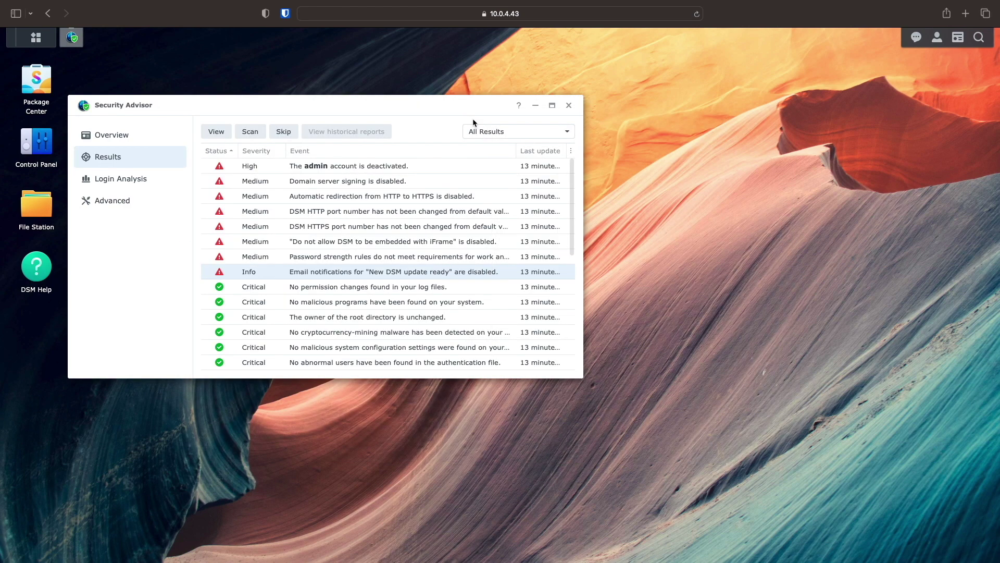
left_click(132, 139)
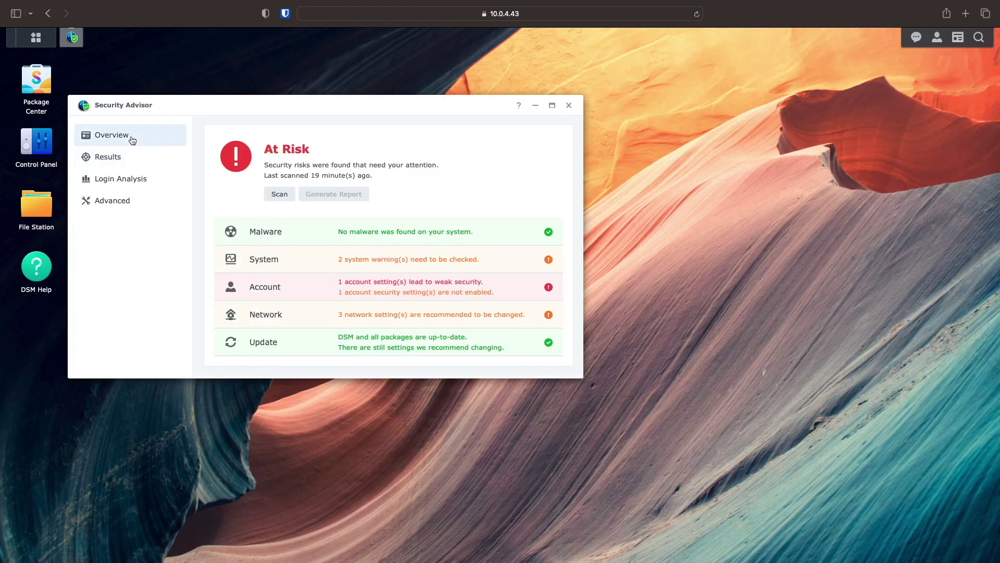
left_click(268, 196)
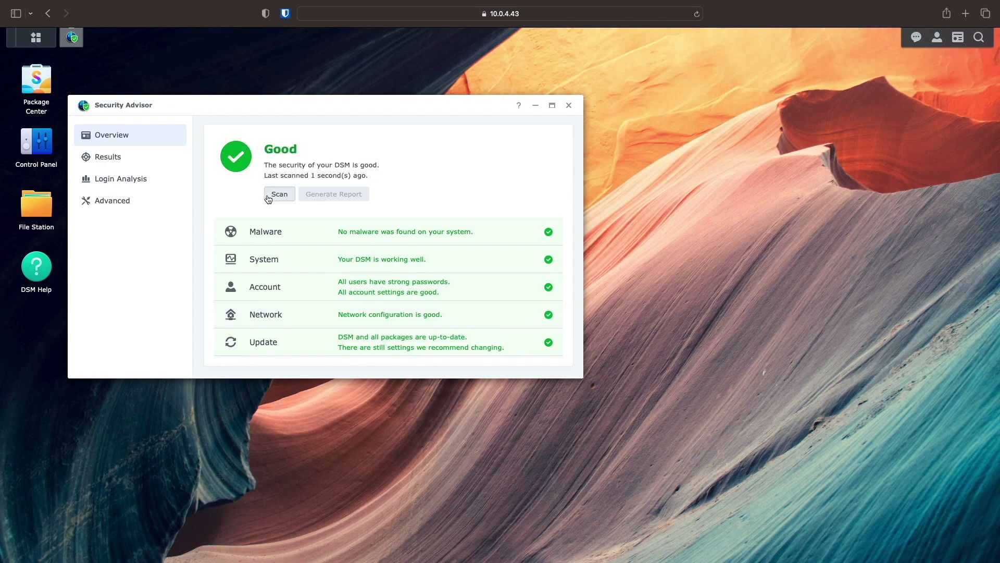
left_click(165, 158)
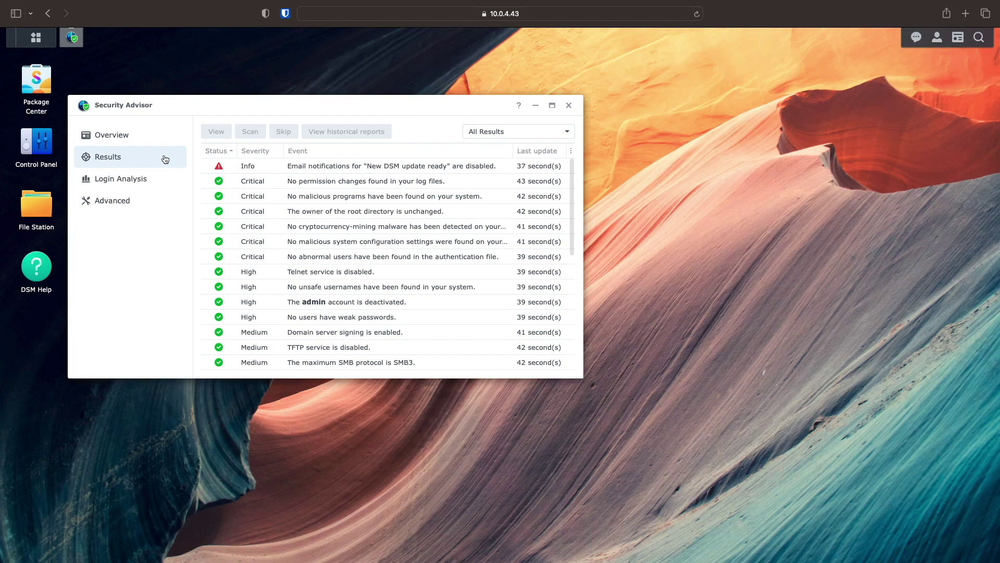
left_click(204, 167)
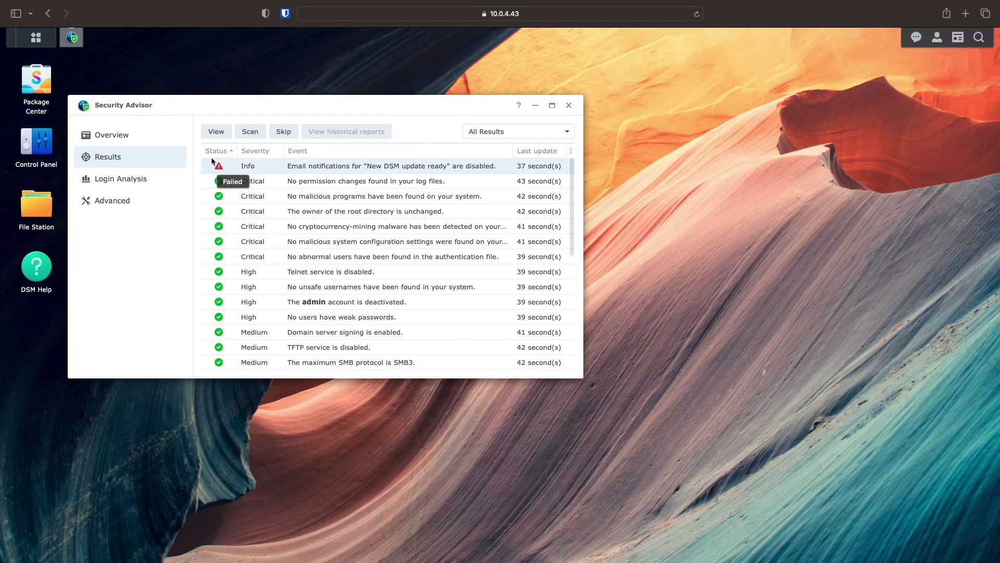
left_click(216, 133)
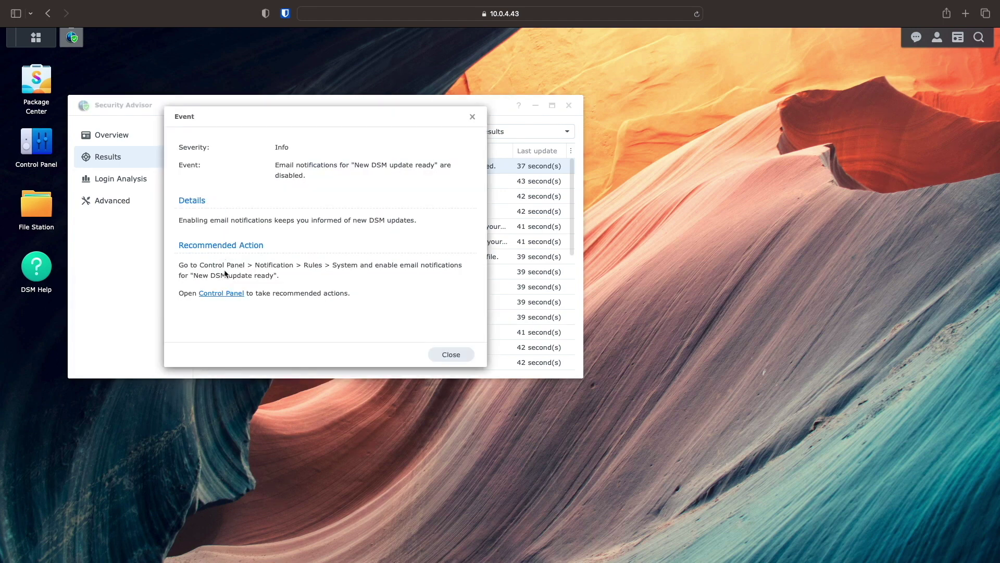
Enable email alerts for the System rule 'New DSM update ready', apply, and run a fresh scan
left_click(227, 293)
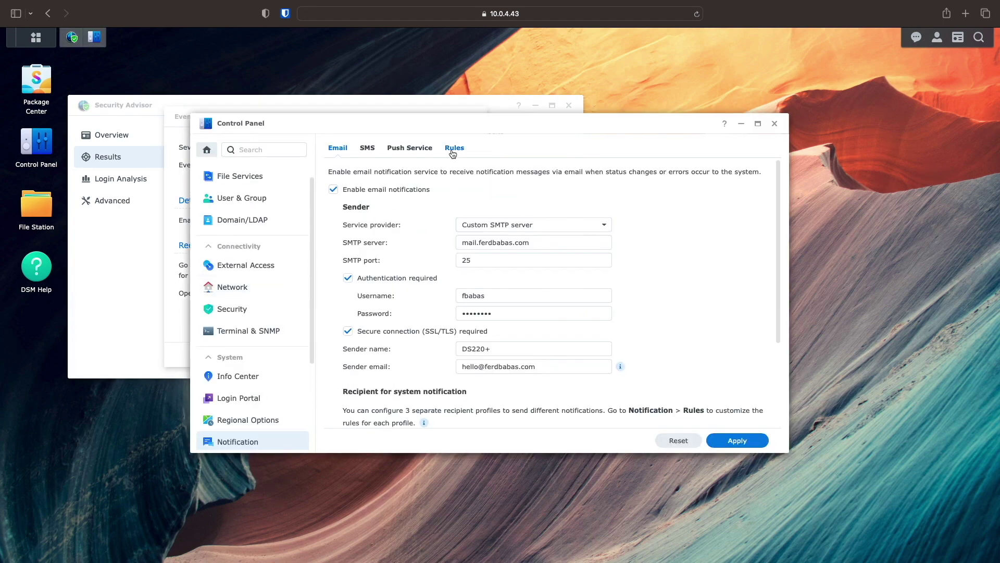
left_click(453, 150)
left_click(332, 207)
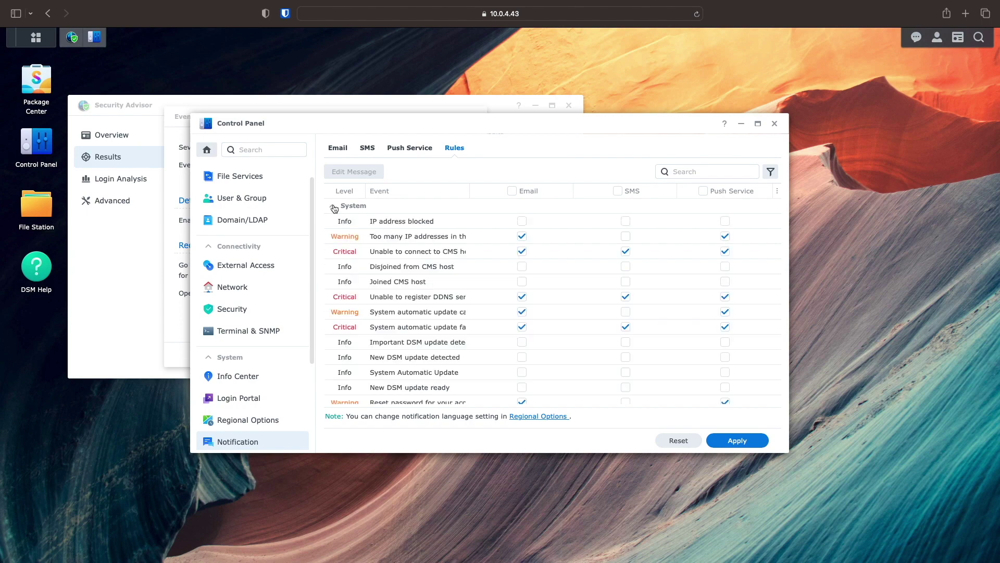
left_click(522, 387)
left_click(737, 440)
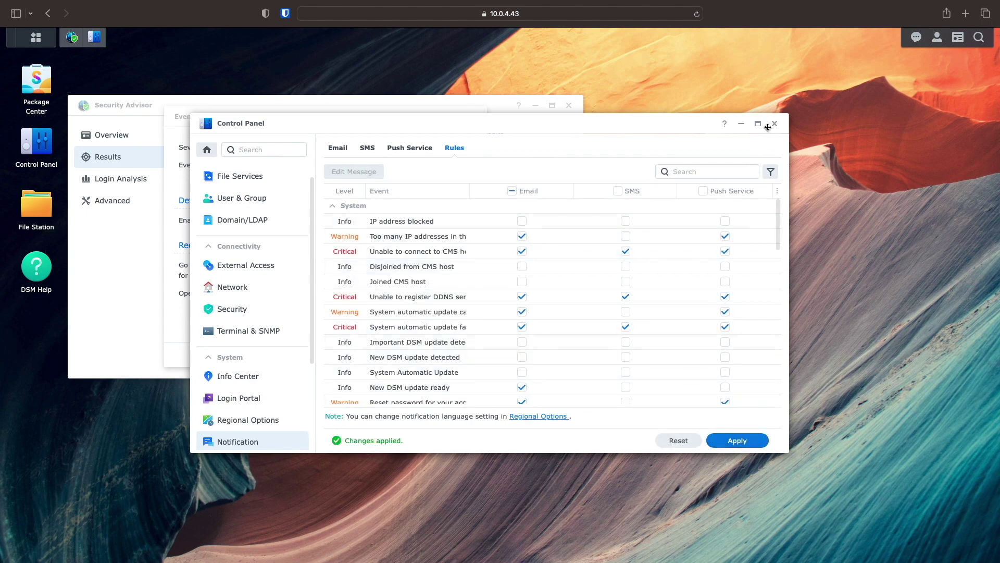
left_click(775, 123)
left_click(443, 353)
left_click(177, 137)
left_click(277, 194)
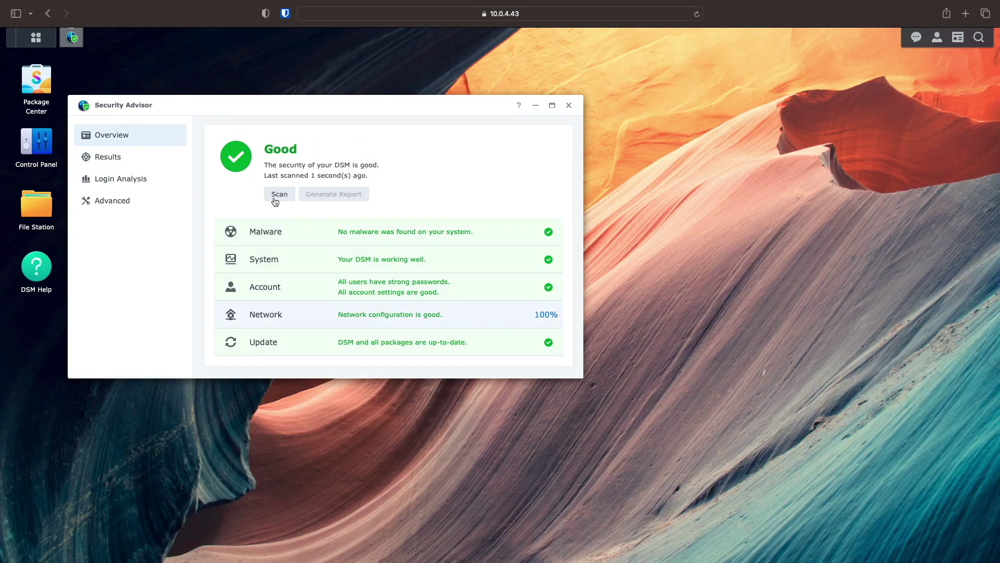
Scroll through the scan results to verify every check passed, then open Login Analysis
left_click(156, 160)
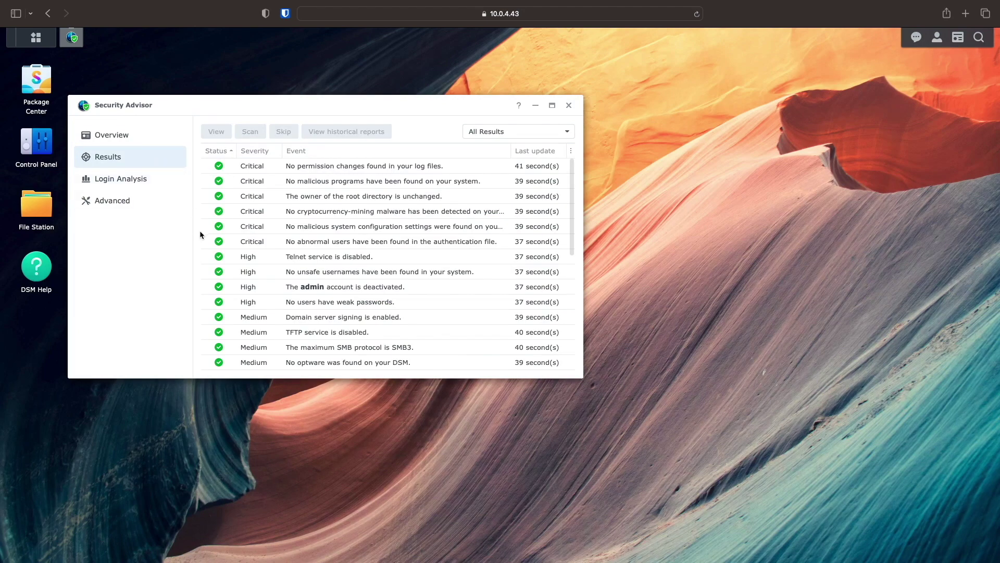
scroll(203, 233, "down", 2)
scroll(205, 237, "down", 6)
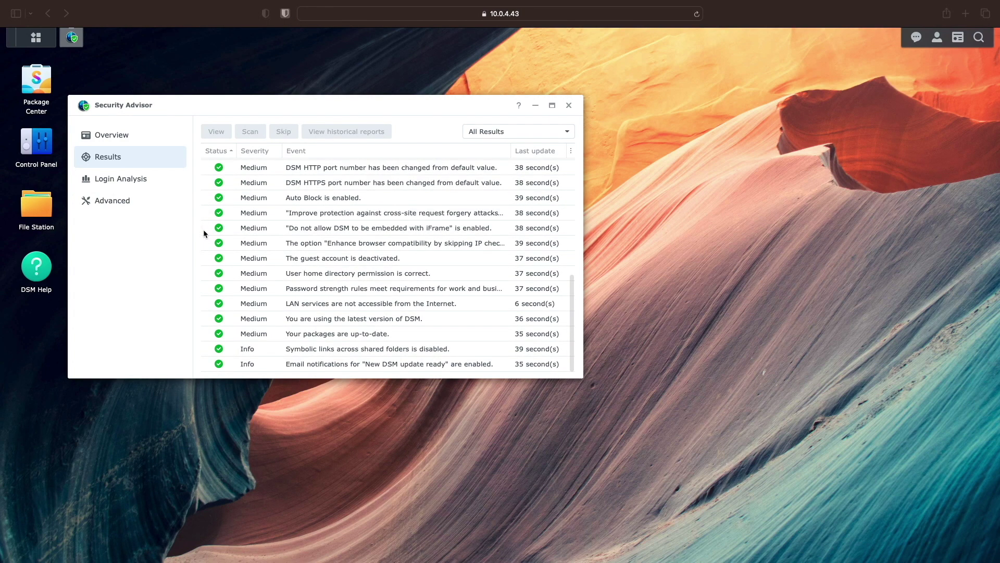
left_click(162, 183)
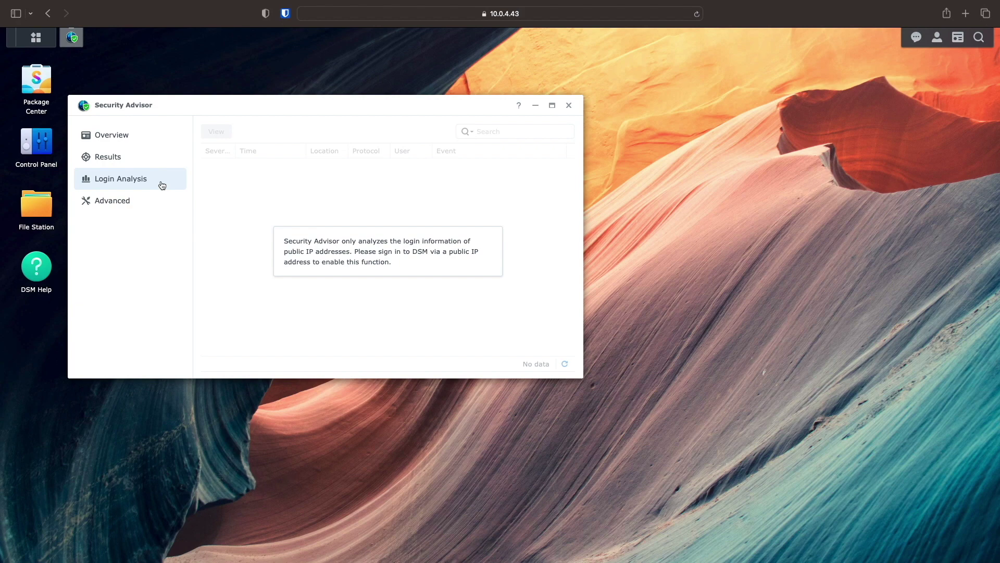
Open Security Advisor's Advanced settings and scroll down to the Report Settings section
left_click(159, 204)
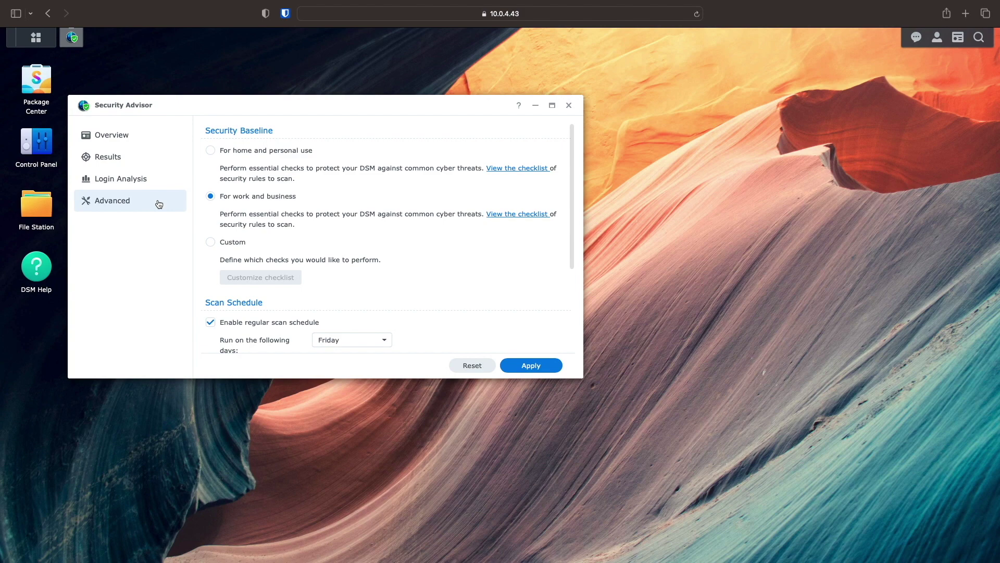
scroll(427, 311, "down", 3)
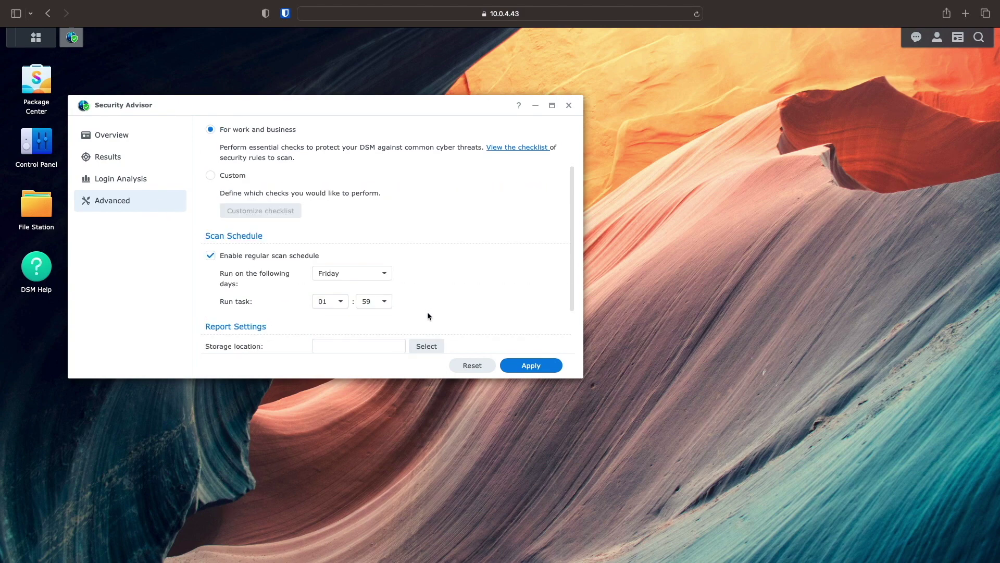
scroll(428, 316, "down", 1)
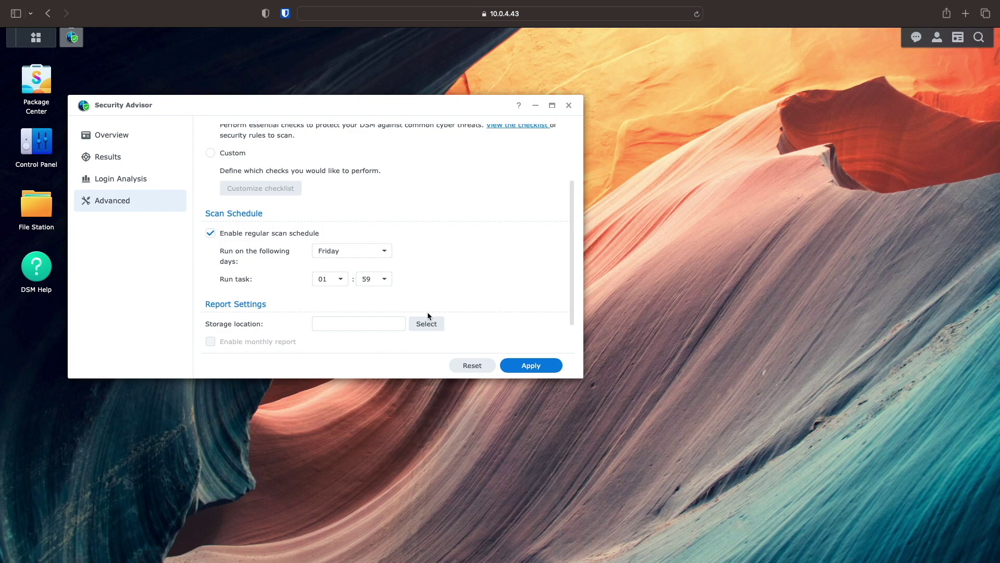
scroll(428, 316, "down", 2)
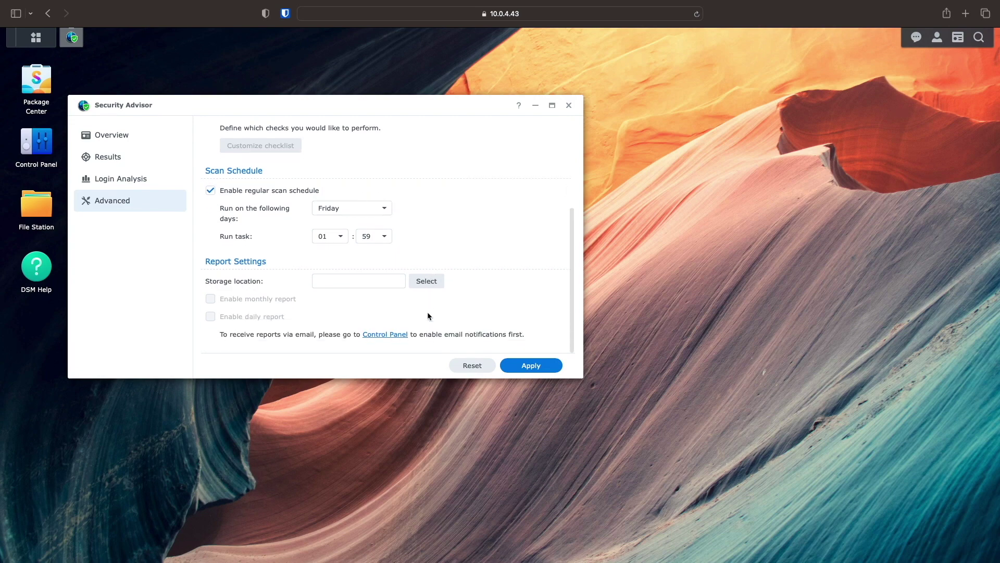
Create a 'Security Advisor' shared folder on Volume 1, accepting the wizard's default settings and permissions
left_click(422, 285)
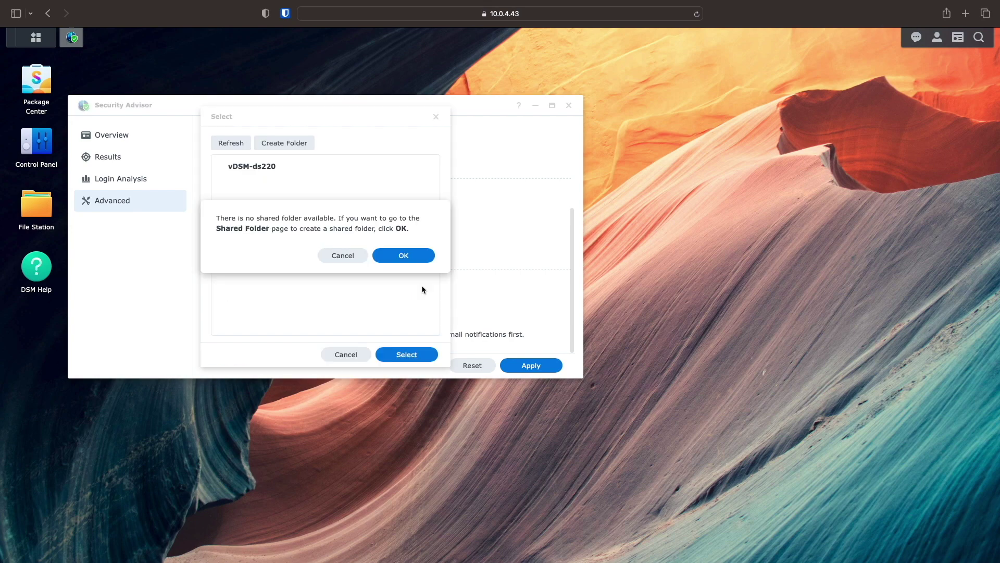
left_click(406, 257)
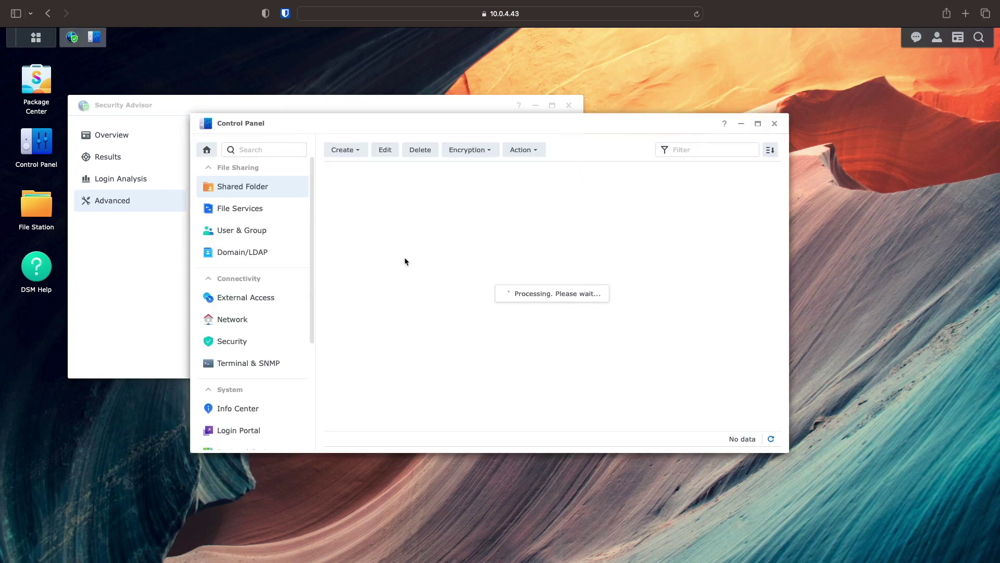
left_click(335, 150)
left_click(365, 183)
type("Security Advisor")
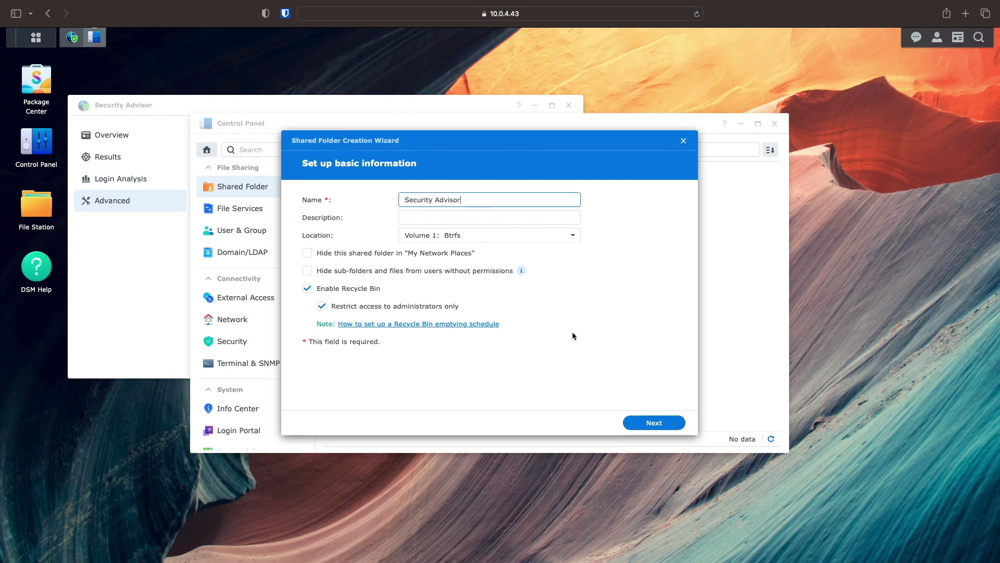
left_click(643, 427)
left_click(644, 423)
left_click(643, 423)
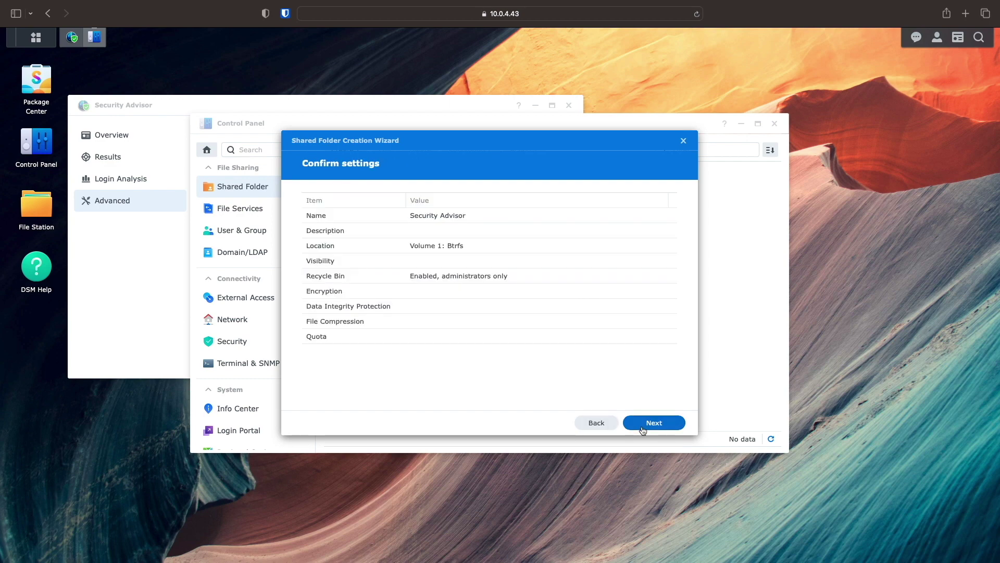
left_click(644, 425)
left_click(645, 422)
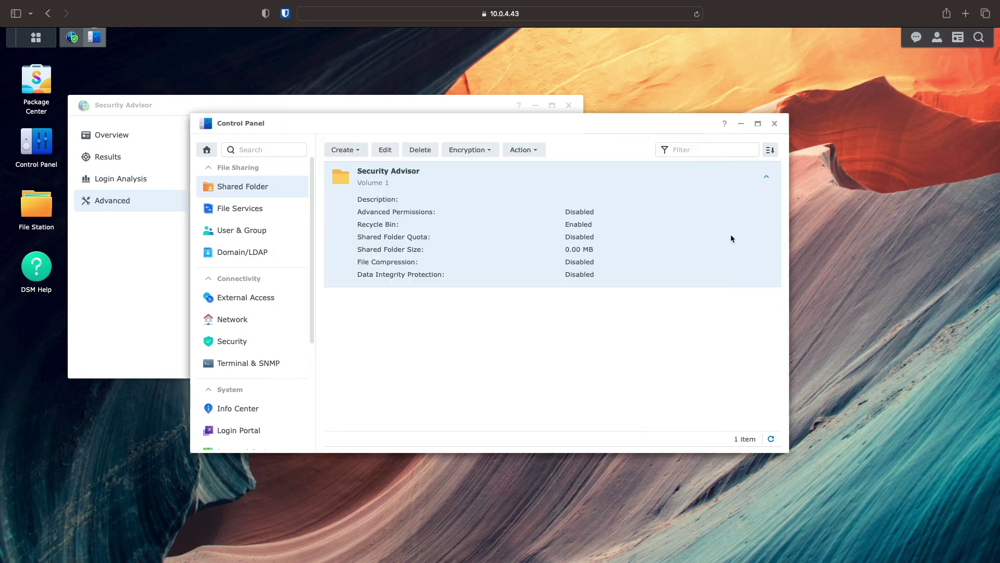
left_click(775, 123)
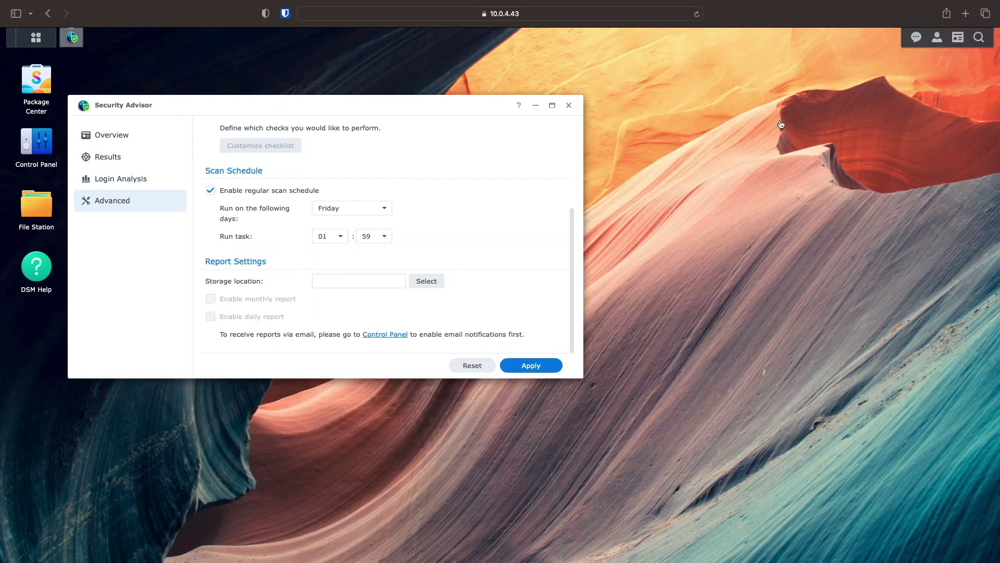
Choose the 'Security Advisor' shared folder as the report location, enable monthly reports, and apply
left_click(440, 283)
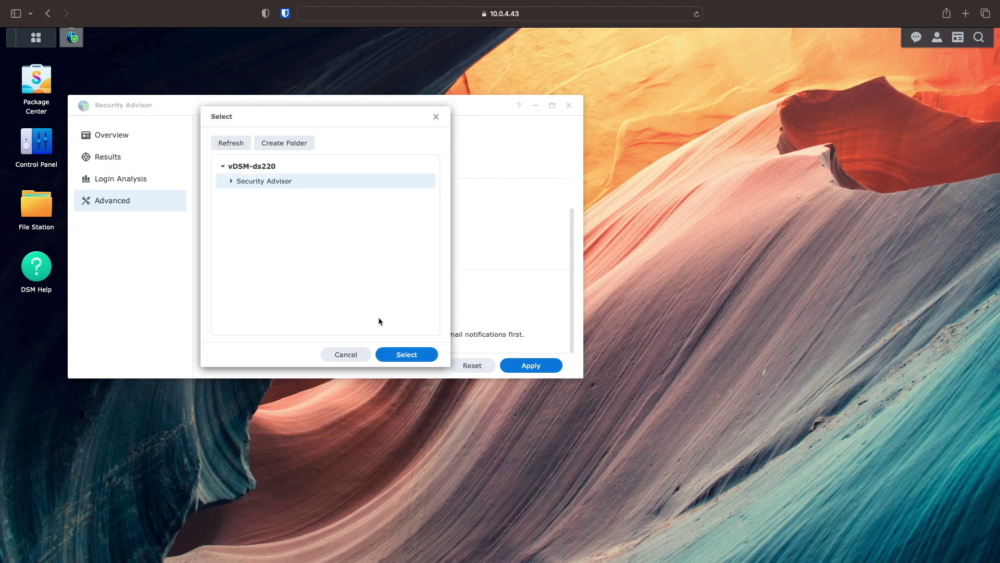
left_click(390, 354)
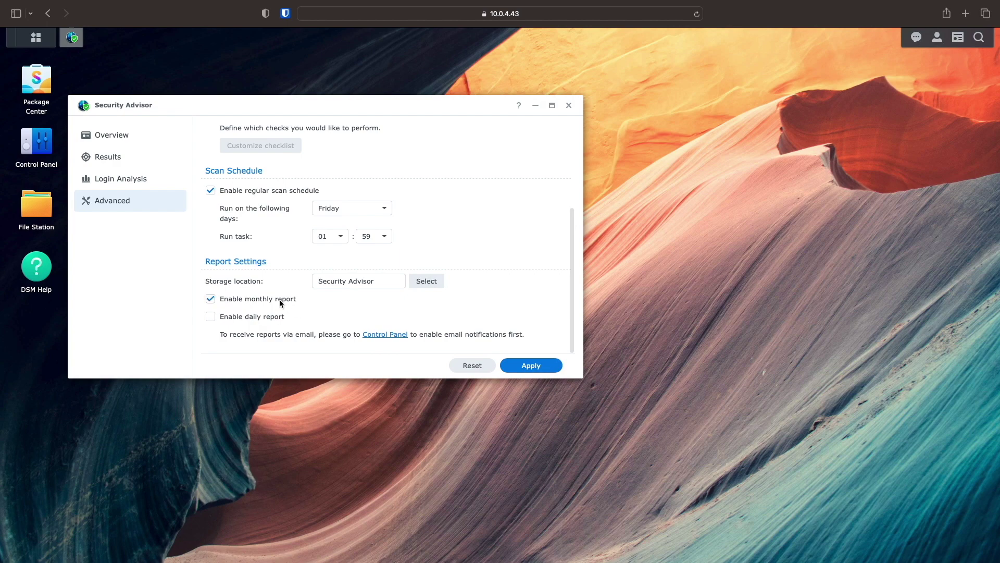
left_click(511, 367)
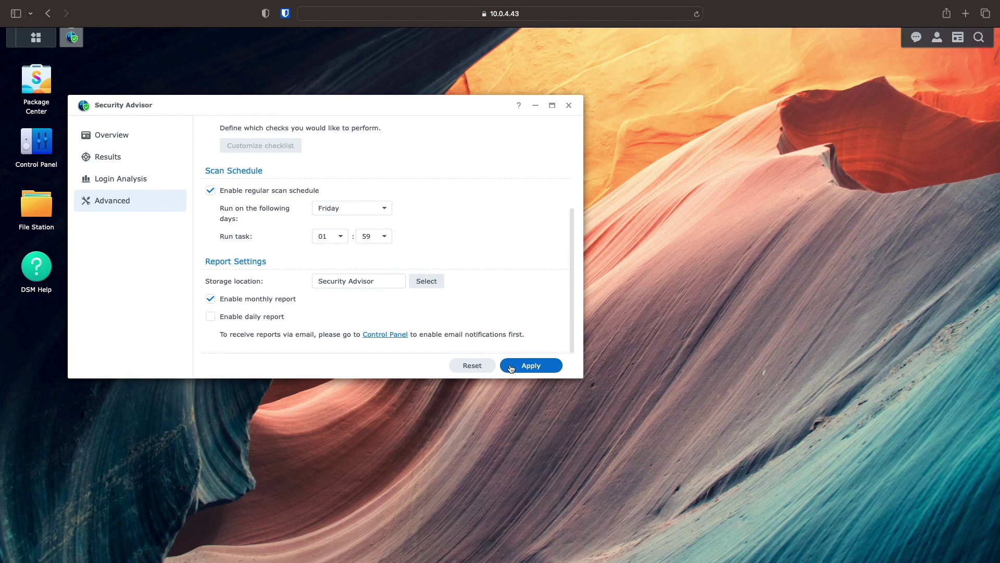
left_click(404, 334)
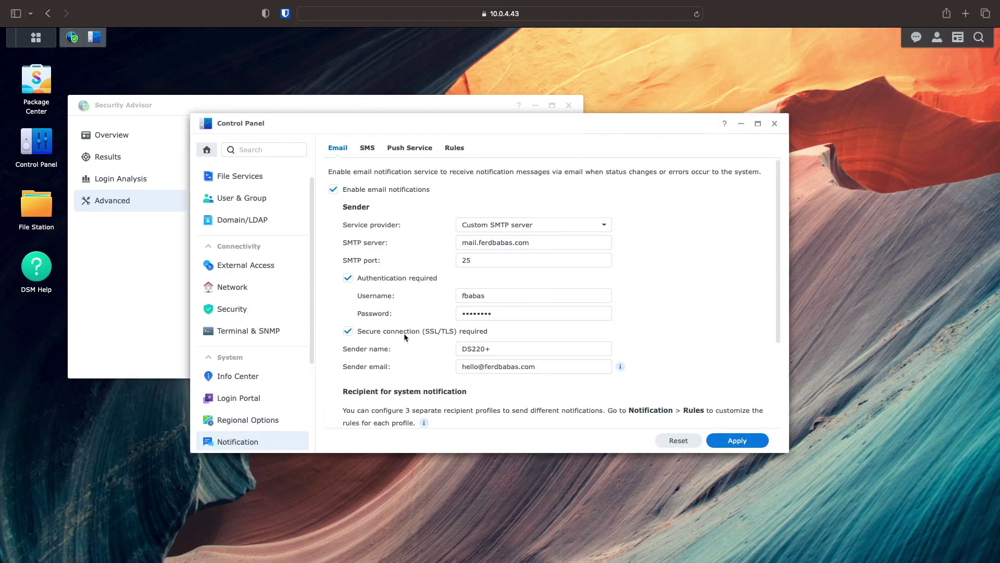
left_click(775, 124)
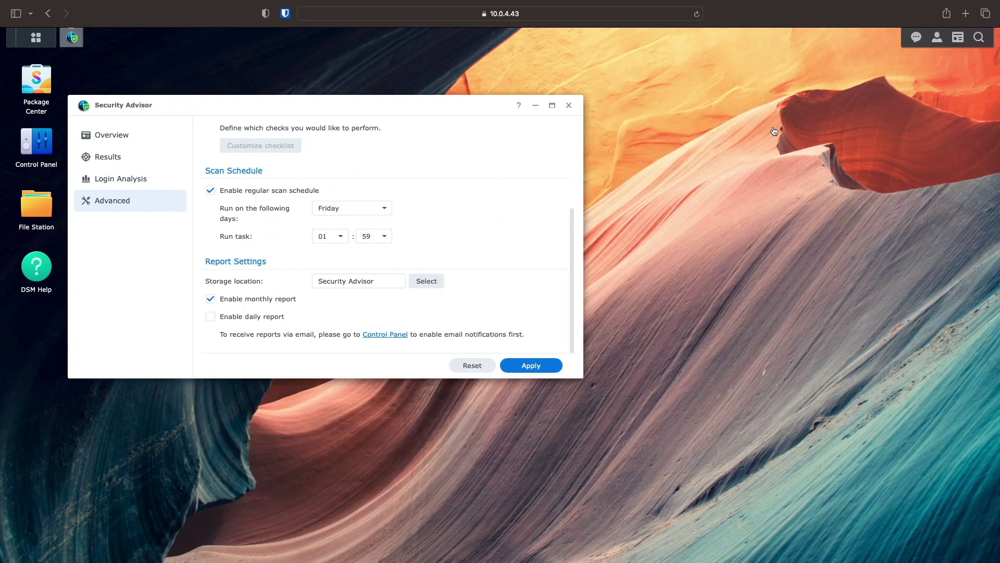